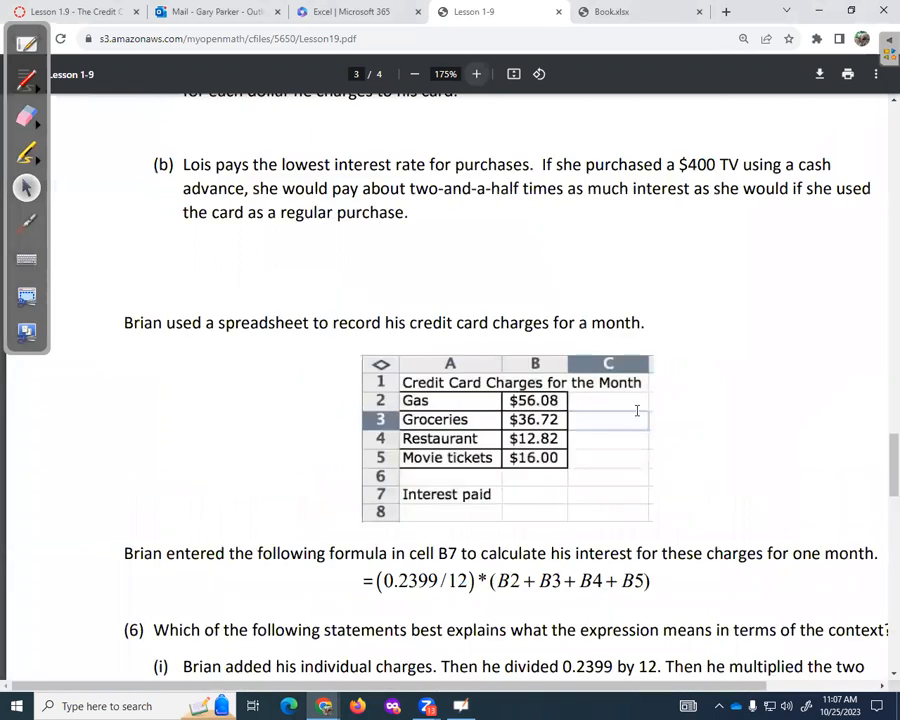
- Scroll the lesson PDF to the credit card spreadsheet and B7 formula, and move it into its own window
{"action": "scroll", "coordinate": [601, 472], "scroll_direction": "down", "scroll_amount": 3}
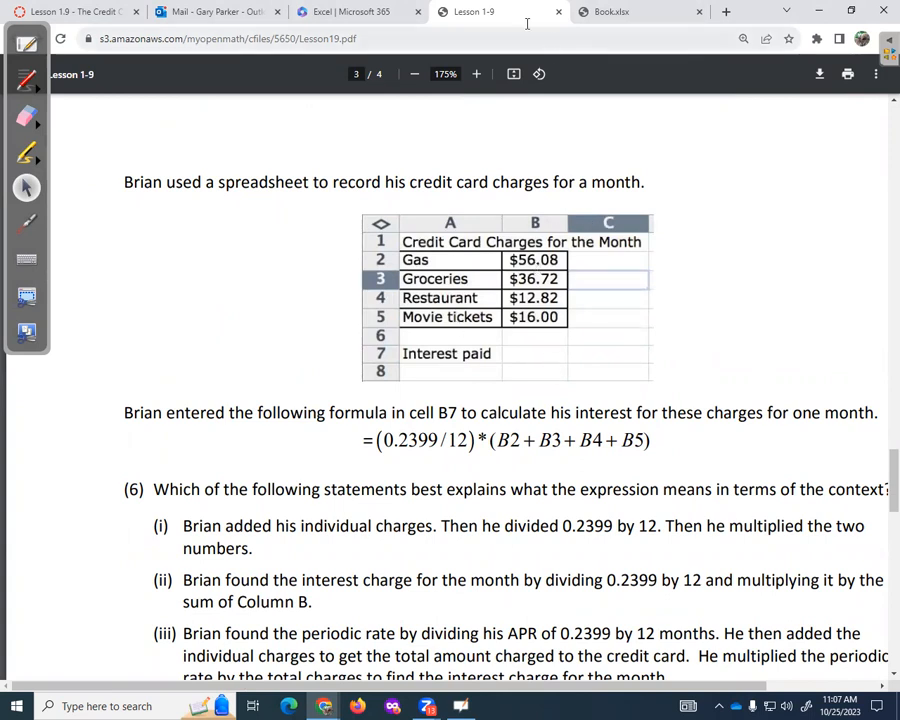
{"action": "left_click_drag", "start_coordinate": [475, 11], "coordinate": [895, 87]}
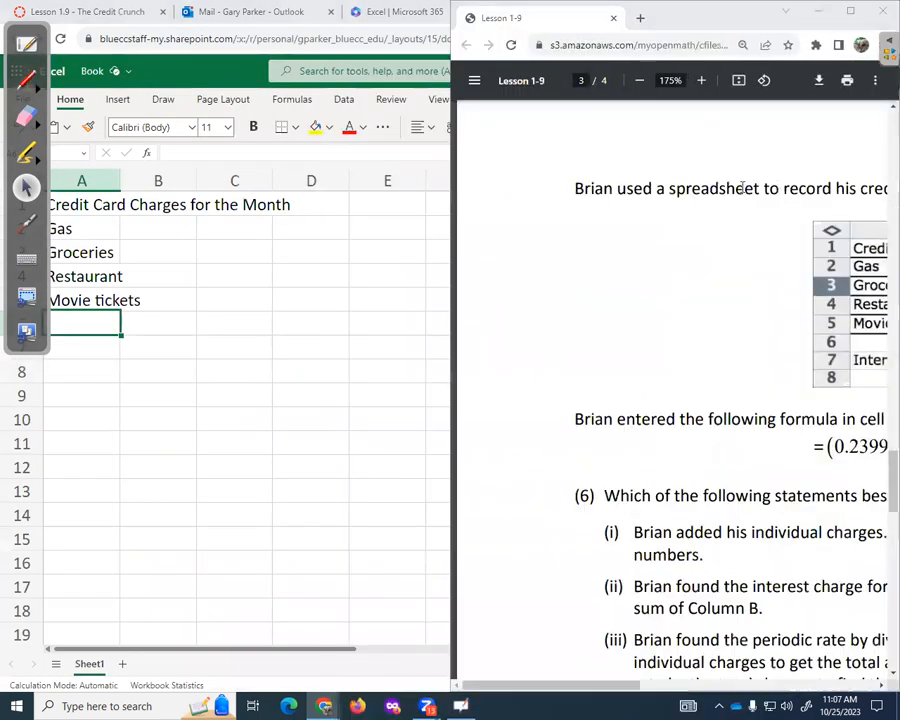
- Snap the workbook beside the lesson PDF so the row numbers show, and select cell A1
{"action": "left_click", "coordinate": [197, 255]}
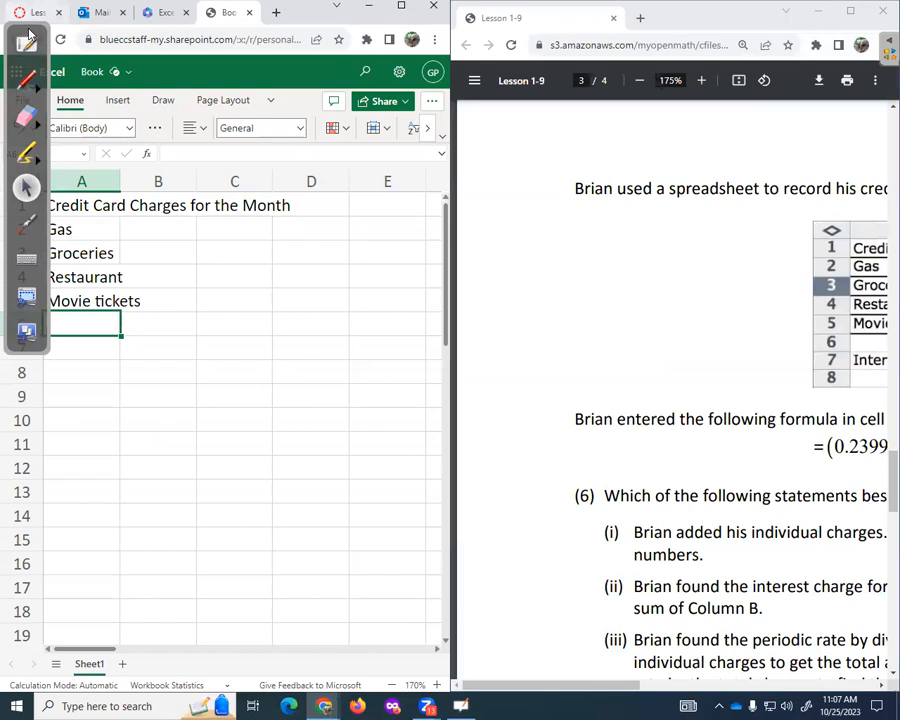
{"action": "mouse_move", "coordinate": [45, 61]}
{"action": "left_mouse_down"}
{"action": "mouse_move", "coordinate": [340, 324]}
{"action": "mouse_move", "coordinate": [836, 512]}
{"action": "mouse_move", "coordinate": [880, 470]}
{"action": "left_mouse_up"}
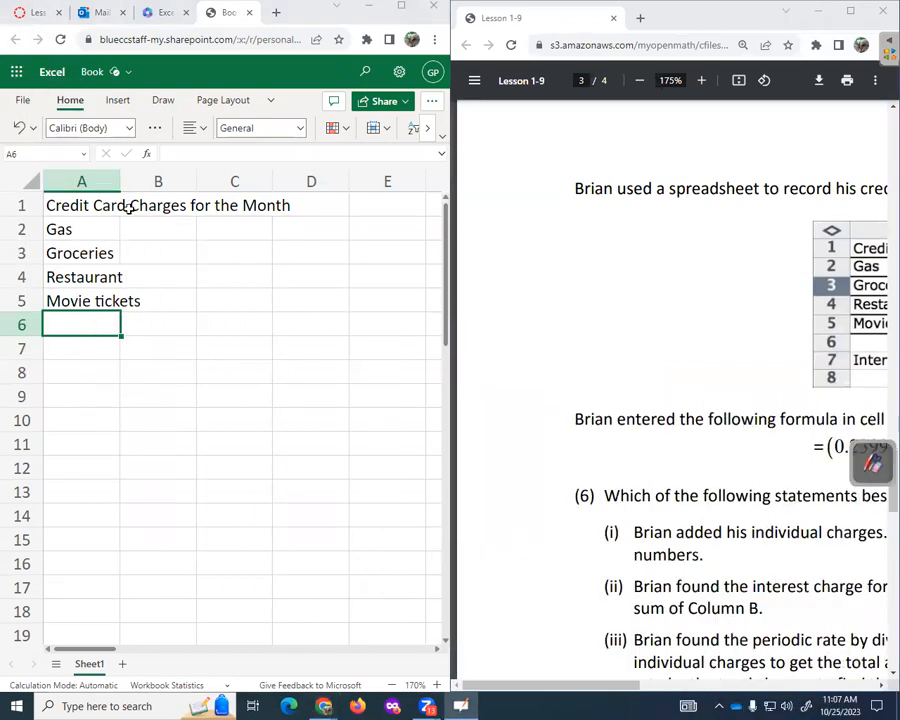
{"action": "left_click", "coordinate": [78, 210]}
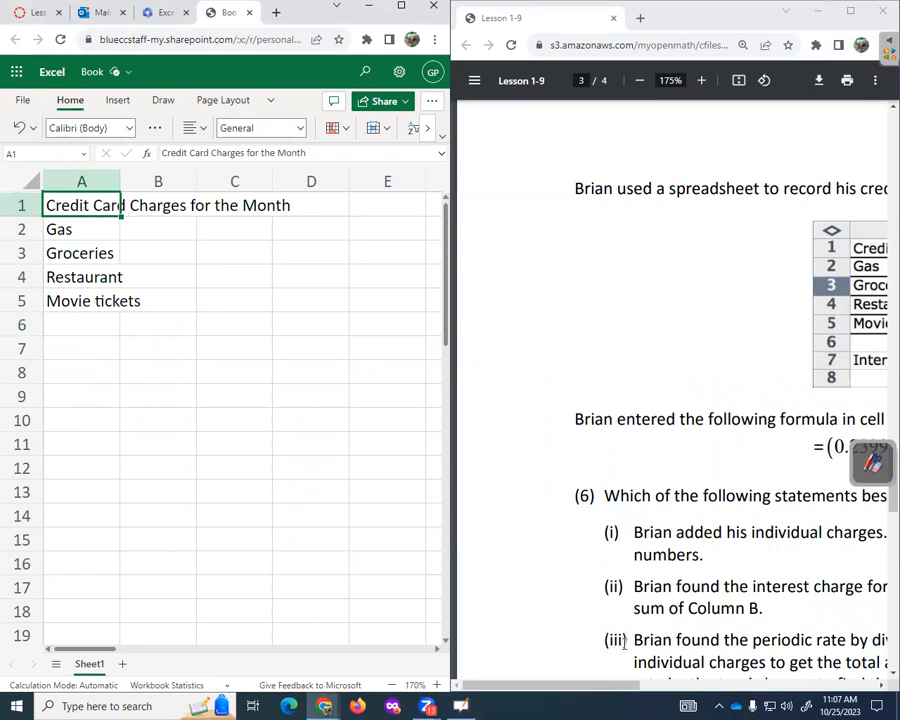
{"action": "left_click_drag", "start_coordinate": [610, 684], "coordinate": [742, 684]}
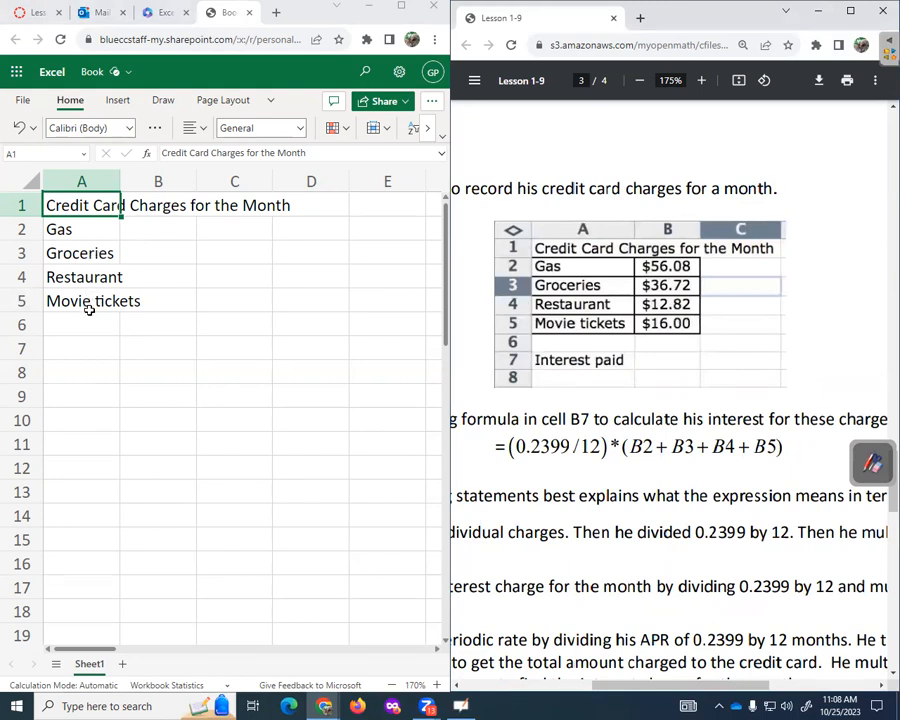
- Zoom the sheet to 200% and widen column A to fit the charge labels
{"action": "left_click", "coordinate": [437, 685]}
{"action": "left_click", "coordinate": [437, 685]}
{"action": "left_click", "coordinate": [437, 685]}
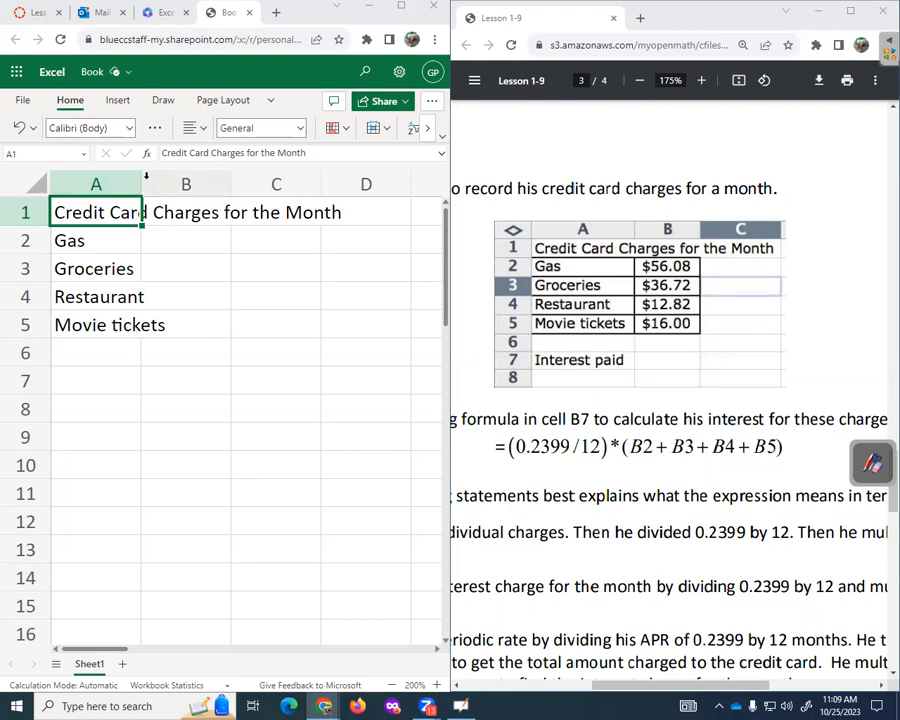
{"action": "left_click_drag", "start_coordinate": [142, 183], "coordinate": [176, 190]}
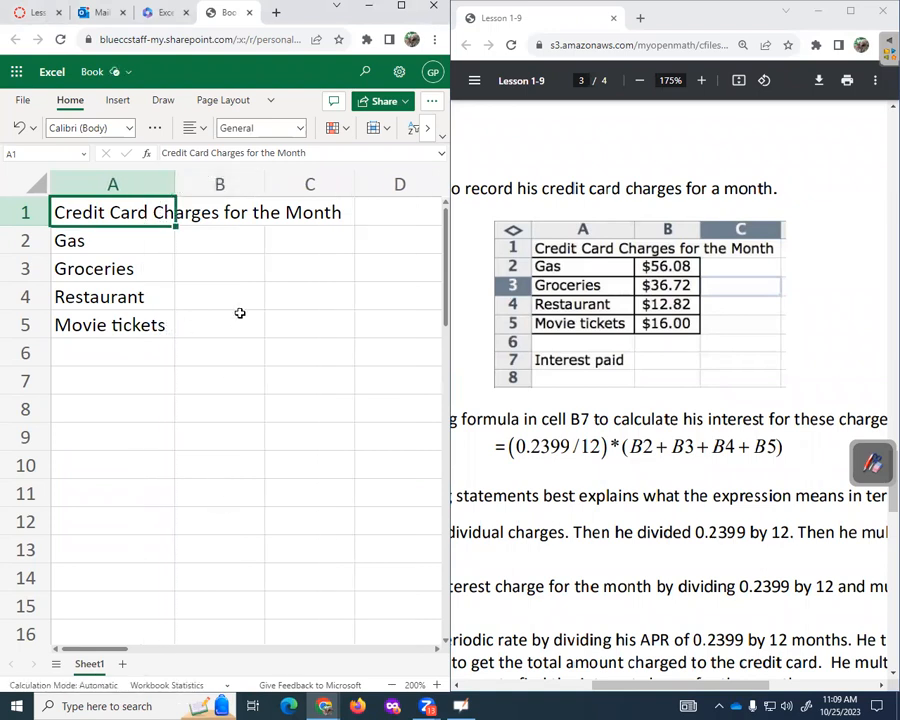
- Enter 56.08, 36.72, 12.82 and 16 down B2:B5, then select that range
{"action": "left_click", "coordinate": [216, 246]}
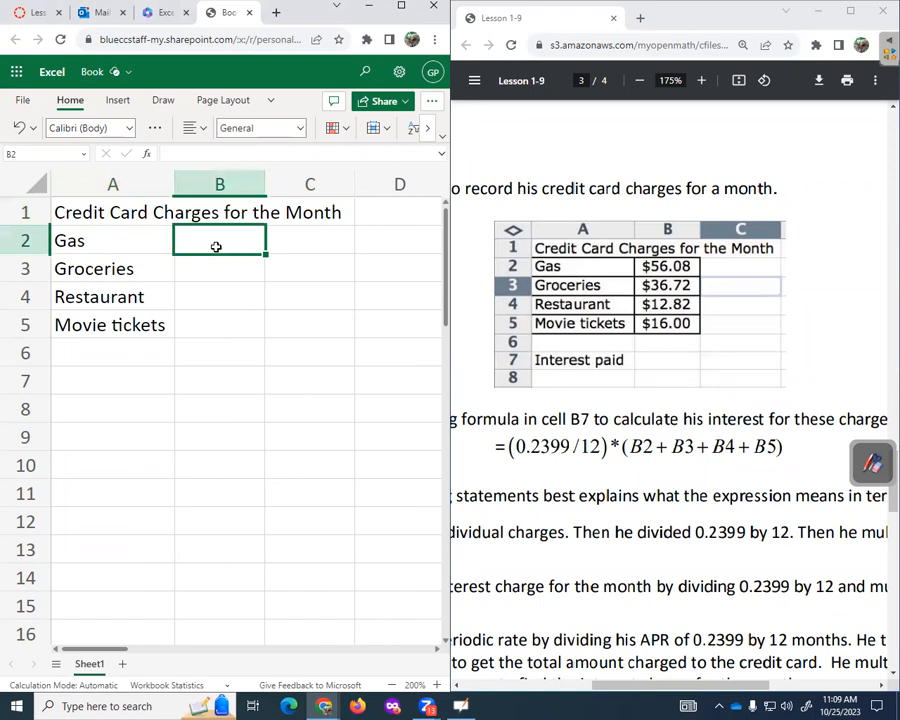
{"action": "type", "text": "56"}
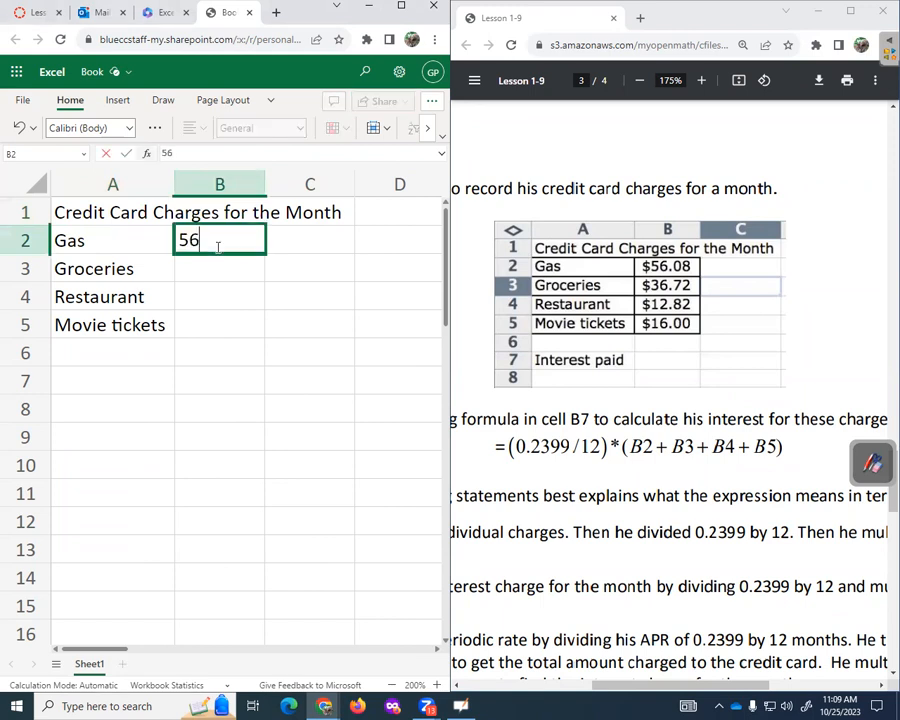
{"action": "type", "text": ".08"}
{"action": "key", "text": "Return"}
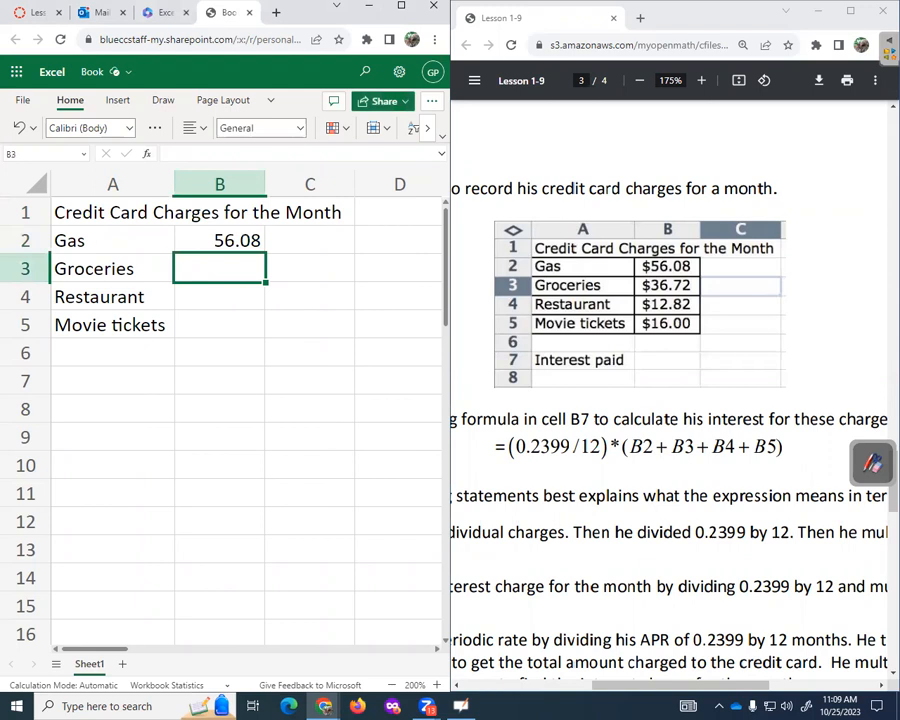
{"action": "type", "text": "36.72"}
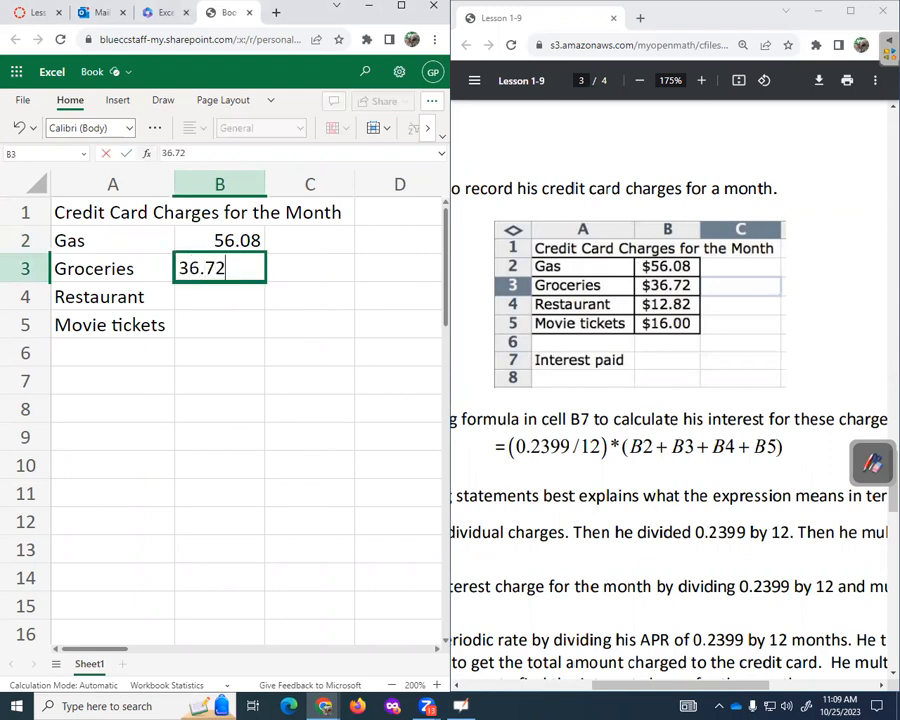
{"action": "key", "text": "Return"}
{"action": "type", "text": "12"}
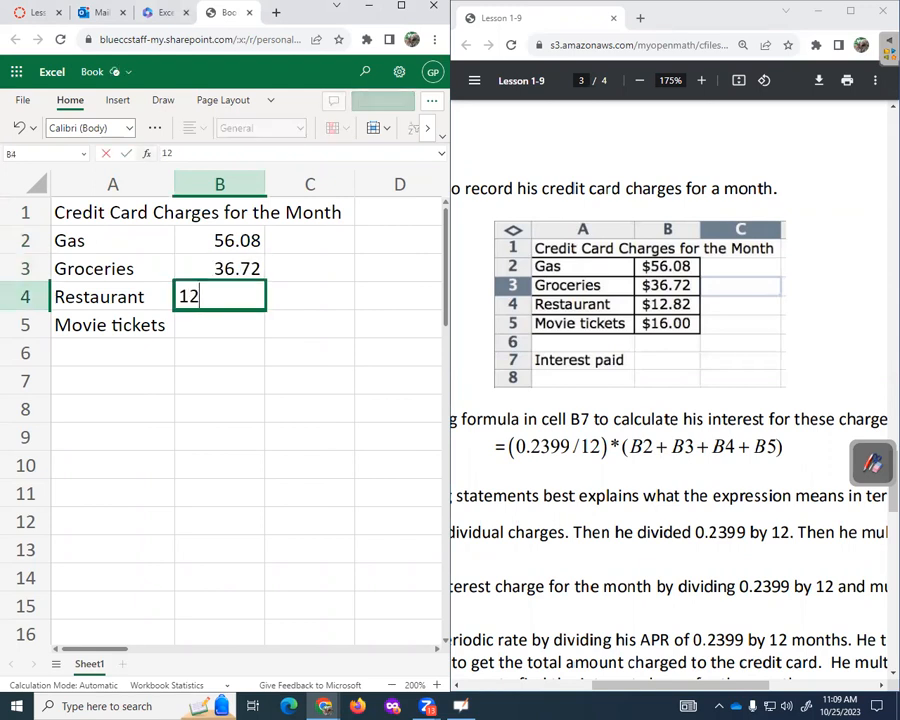
{"action": "type", "text": ".82"}
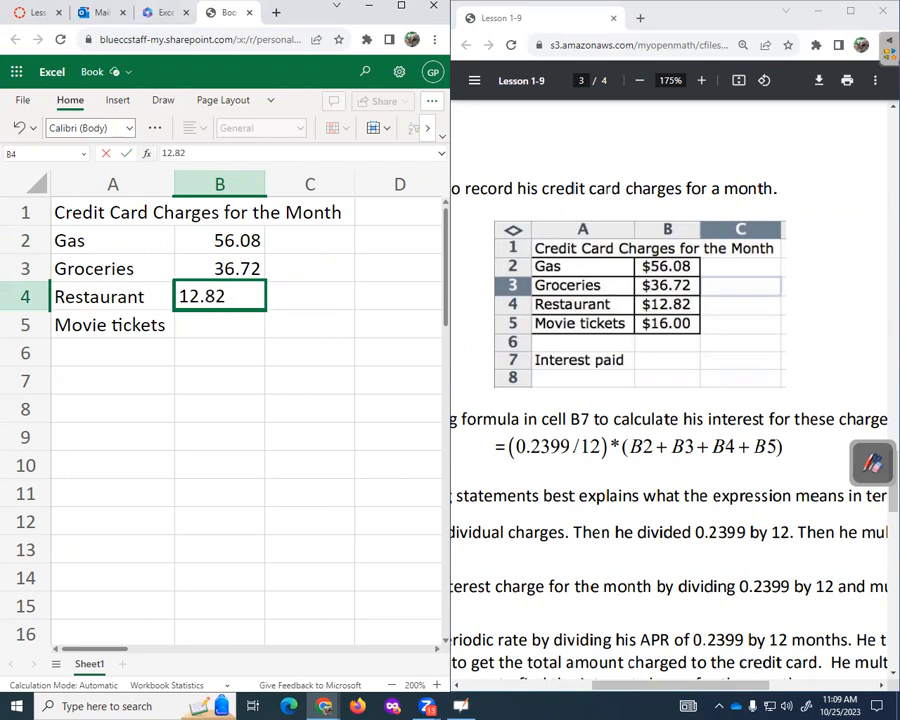
{"action": "key", "text": "Return"}
{"action": "type", "text": "16"}
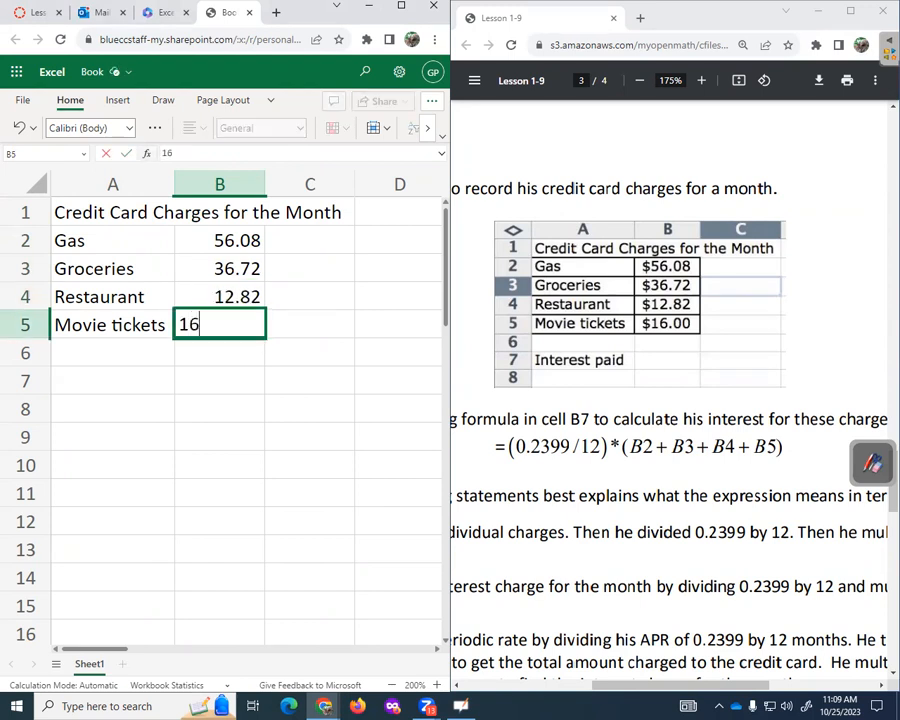
{"action": "key", "text": "Return"}
{"action": "left_click_drag", "start_coordinate": [239, 240], "coordinate": [233, 332]}
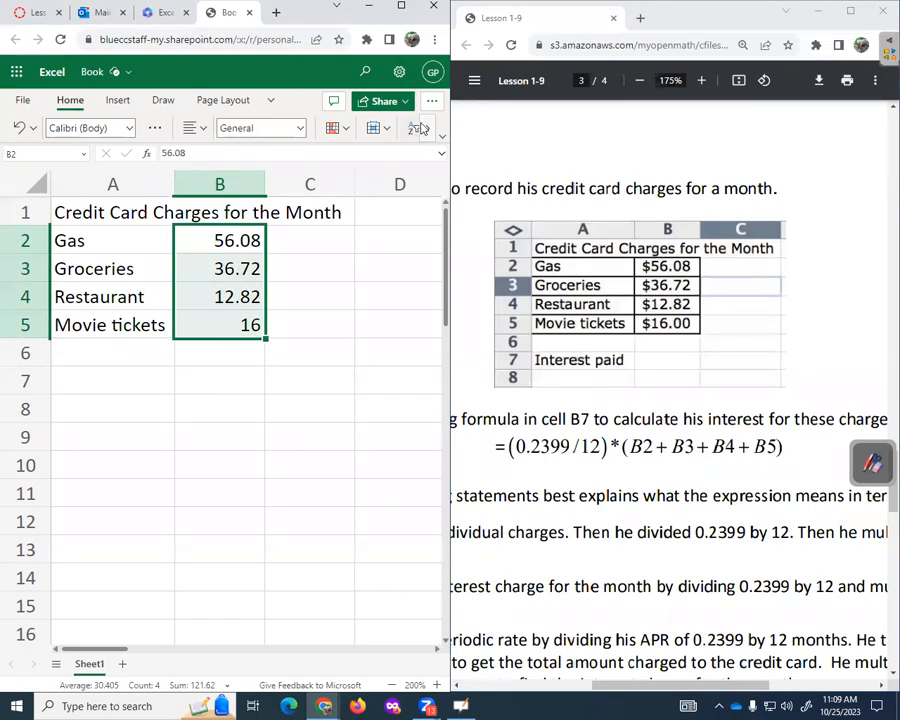
- Maximize the workbook window and apply the Currency number format to B2:B5
{"action": "left_click", "coordinate": [426, 128]}
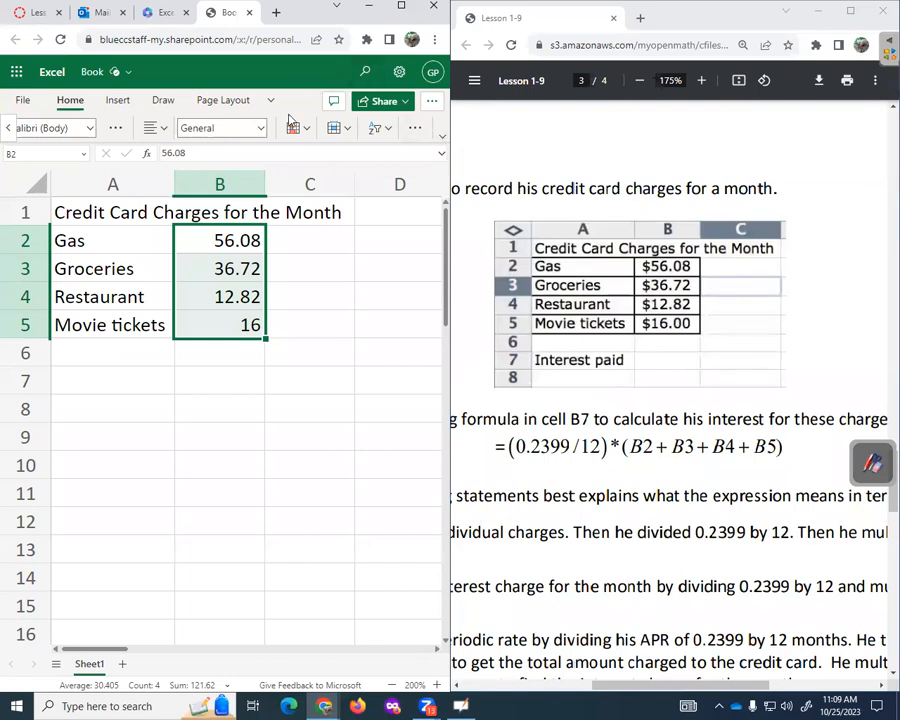
{"action": "double_click", "coordinate": [311, 17]}
{"action": "double_click", "coordinate": [761, 27]}
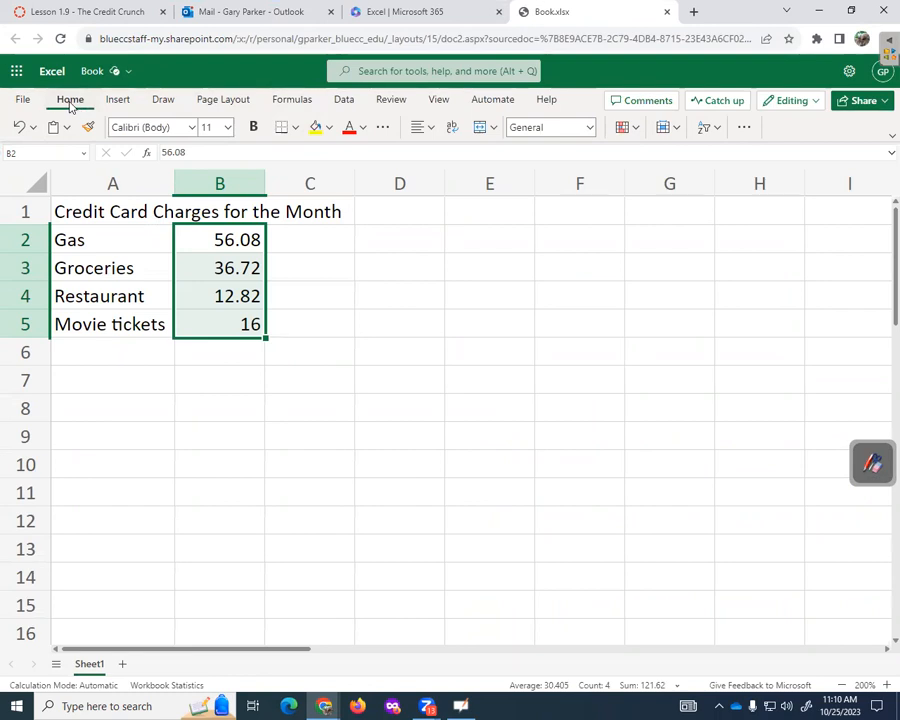
{"action": "left_click", "coordinate": [589, 128]}
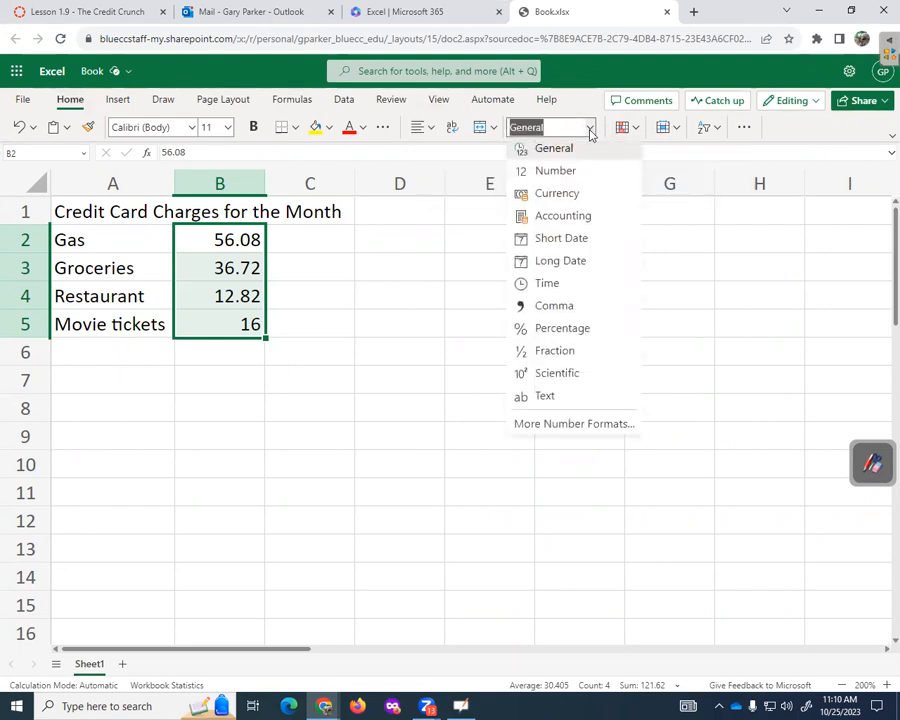
{"action": "left_click", "coordinate": [564, 197]}
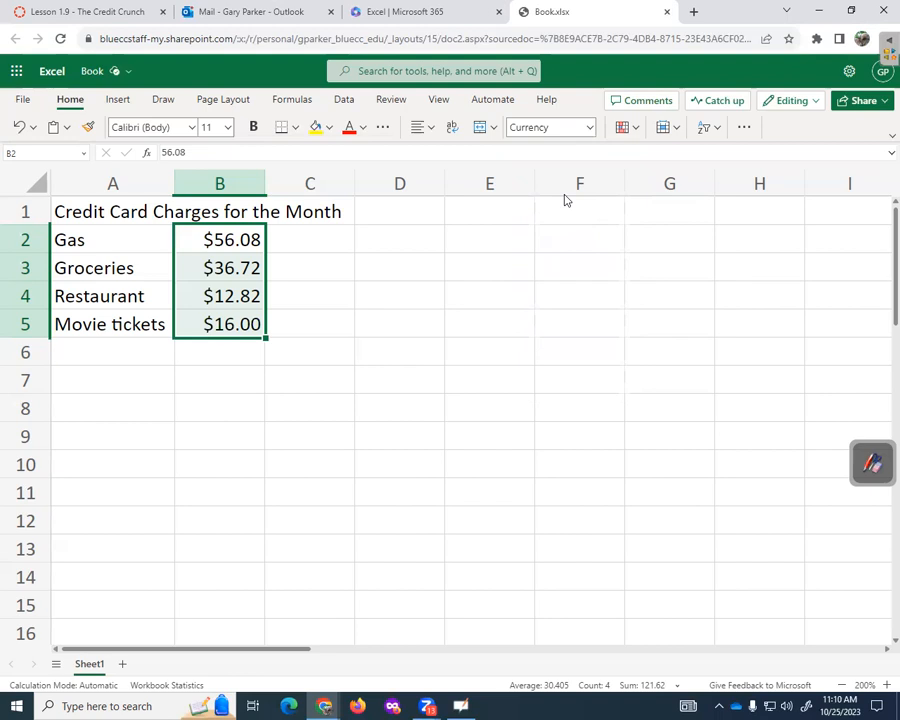
{"action": "left_click", "coordinate": [120, 387]}
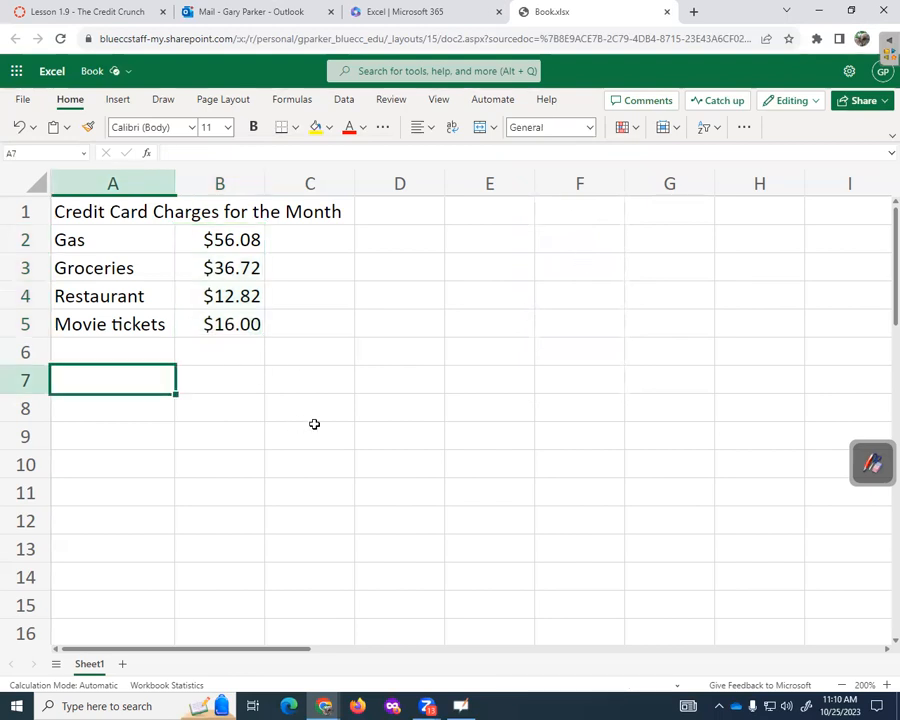
- Snap the workbook back to the left half, beside the lesson PDF
{"action": "key", "text": "alt+Tab"}
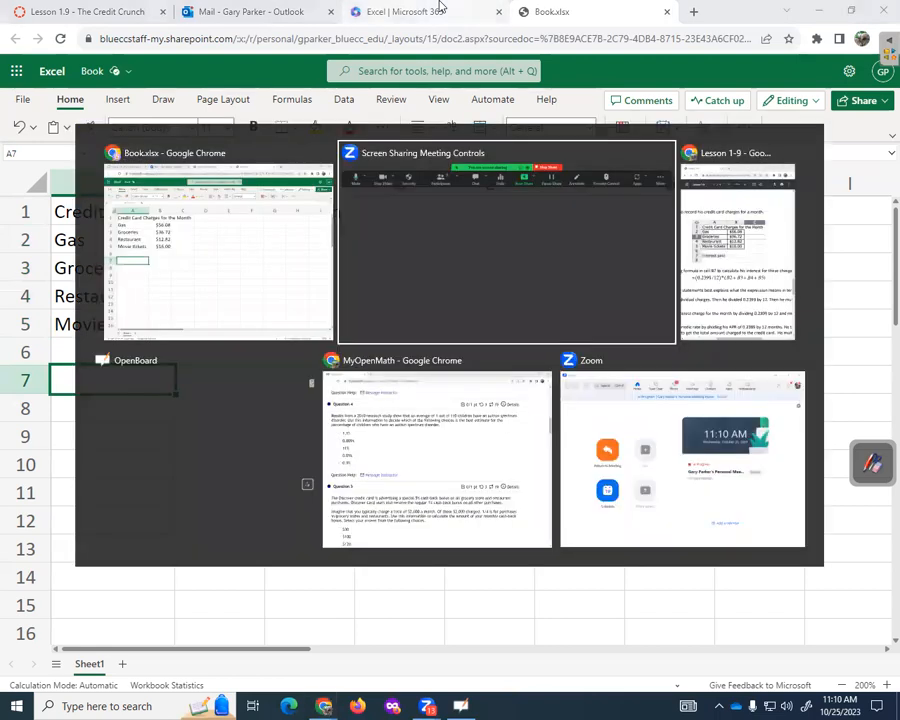
{"action": "key", "text": "alt+Tab"}
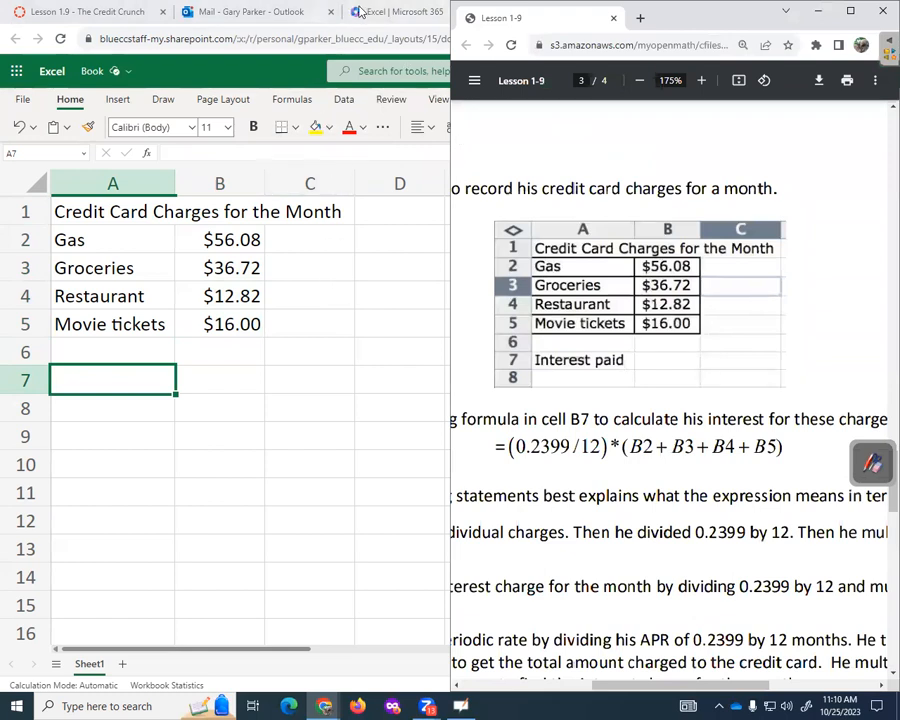
{"action": "left_click", "coordinate": [395, 12]}
{"action": "left_click", "coordinate": [633, 18]}
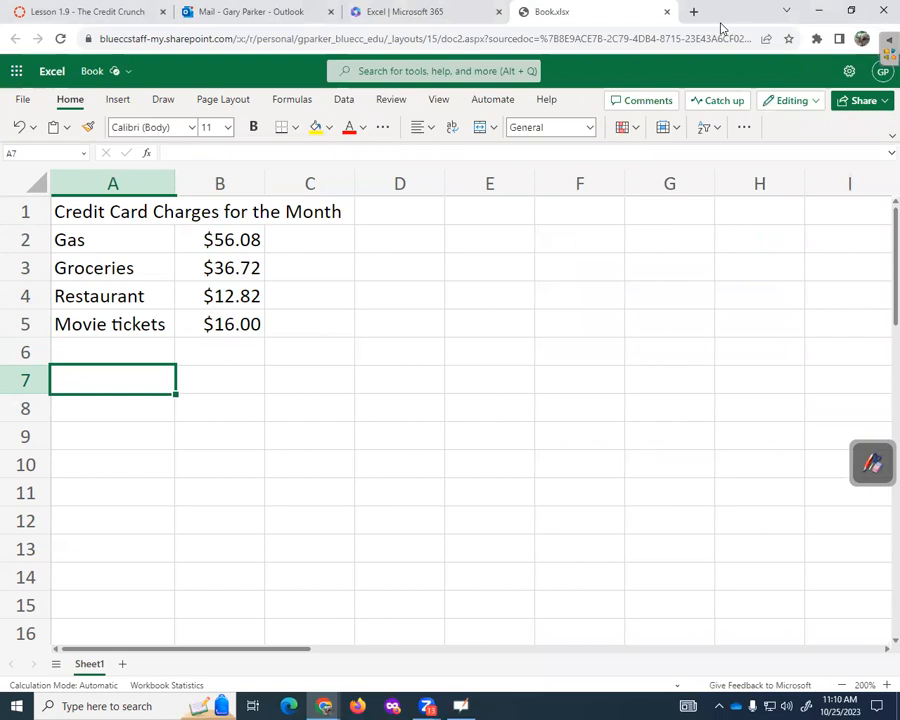
{"action": "left_click_drag", "start_coordinate": [721, 24], "coordinate": [3, 102]}
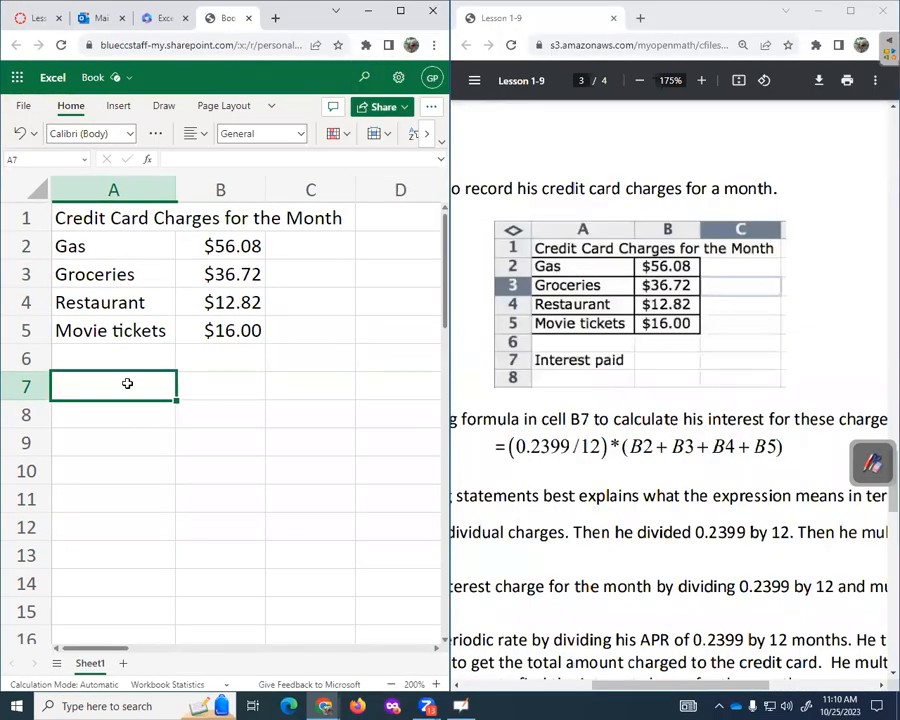
- Label cell A7 'Interest Paid'
{"action": "type", "text": "Interst"}
{"action": "key", "text": "BackSpace"}
{"action": "key", "text": "BackSpace"}
{"action": "type", "text": "est Paid"}
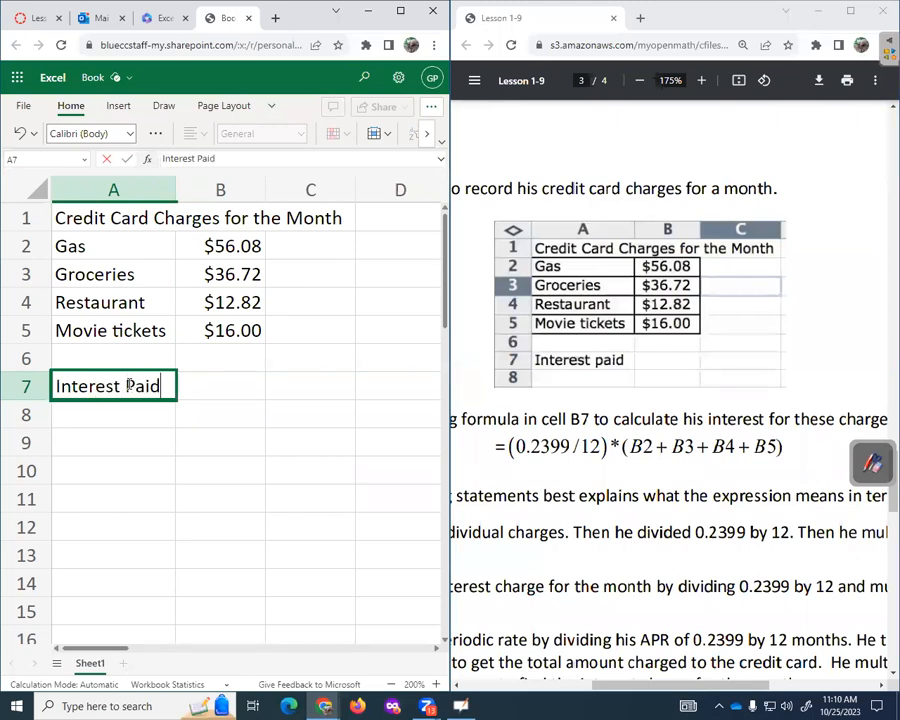
{"action": "key", "text": "Tab"}
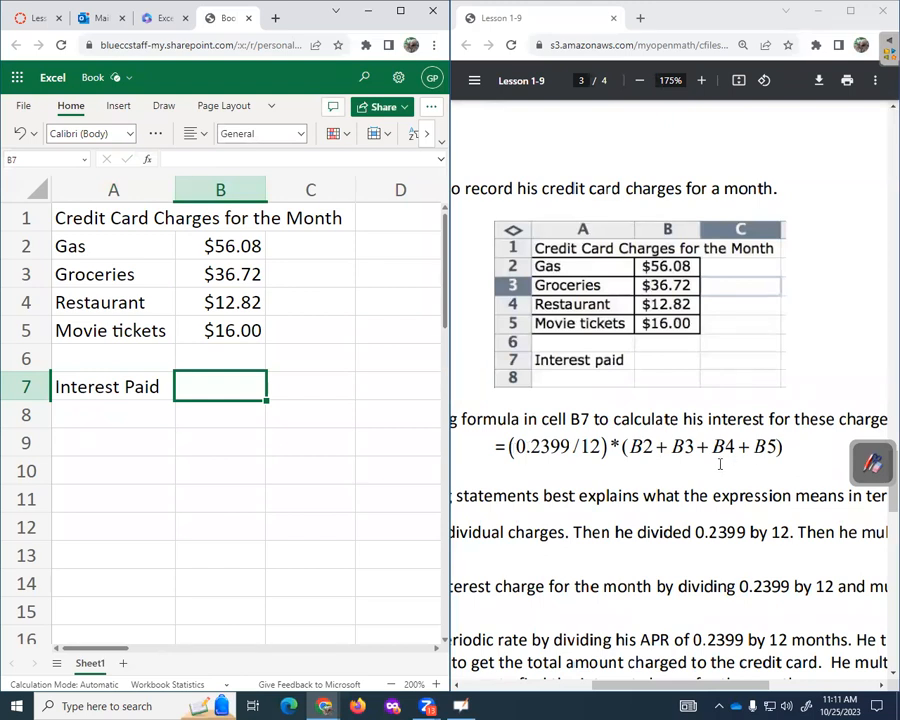
- In B7, begin the interest formula =(0.2399/12)*(B2
{"action": "double_click", "coordinate": [634, 446]}
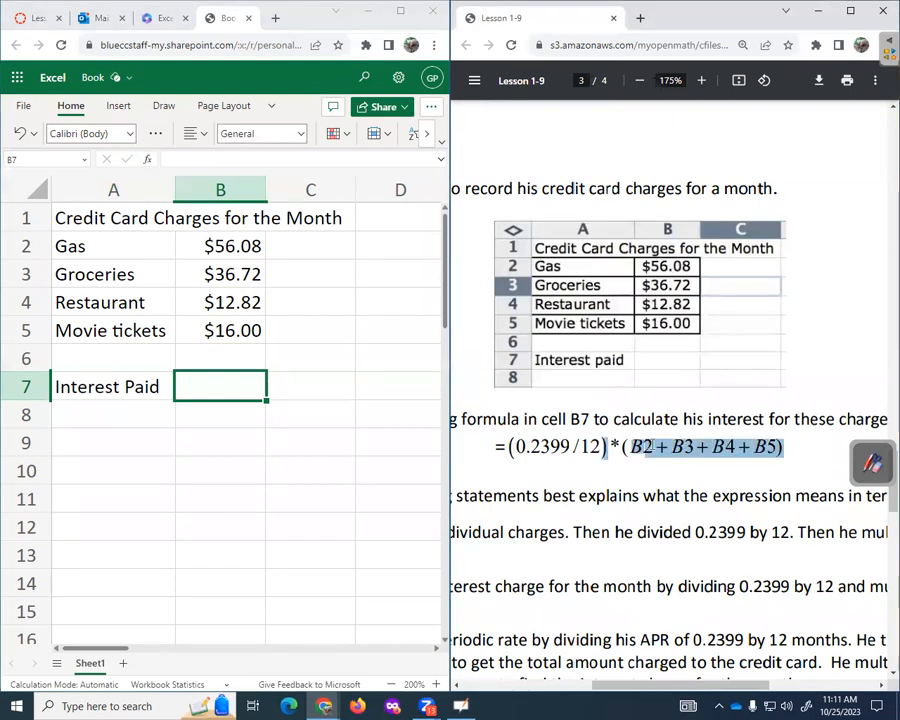
{"action": "left_click", "coordinate": [647, 446]}
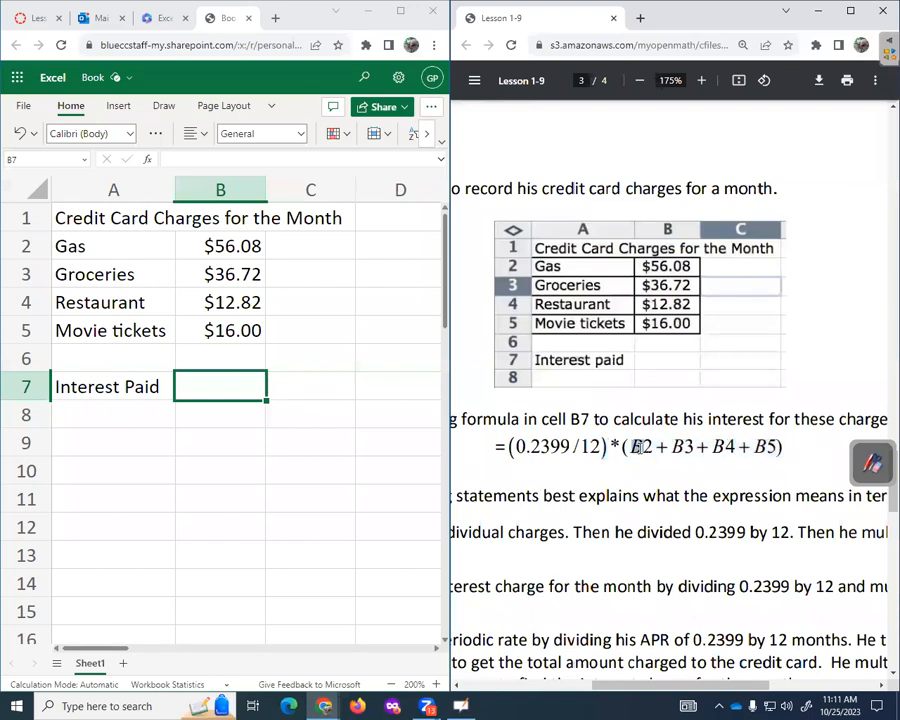
{"action": "left_click", "coordinate": [199, 388]}
{"action": "type", "text": "=("}
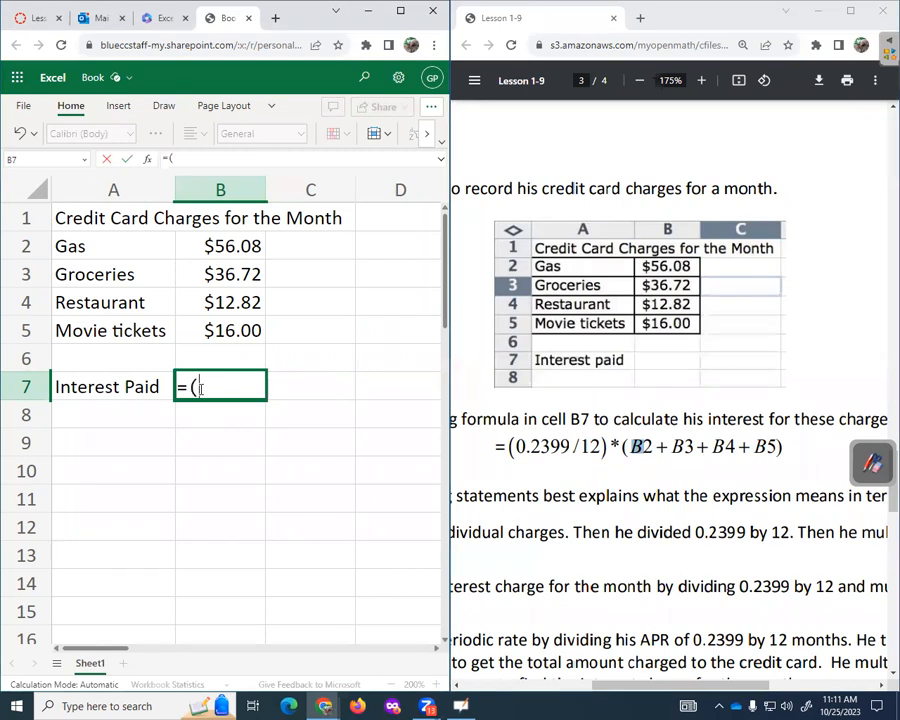
{"action": "type", "text": "0.2399"}
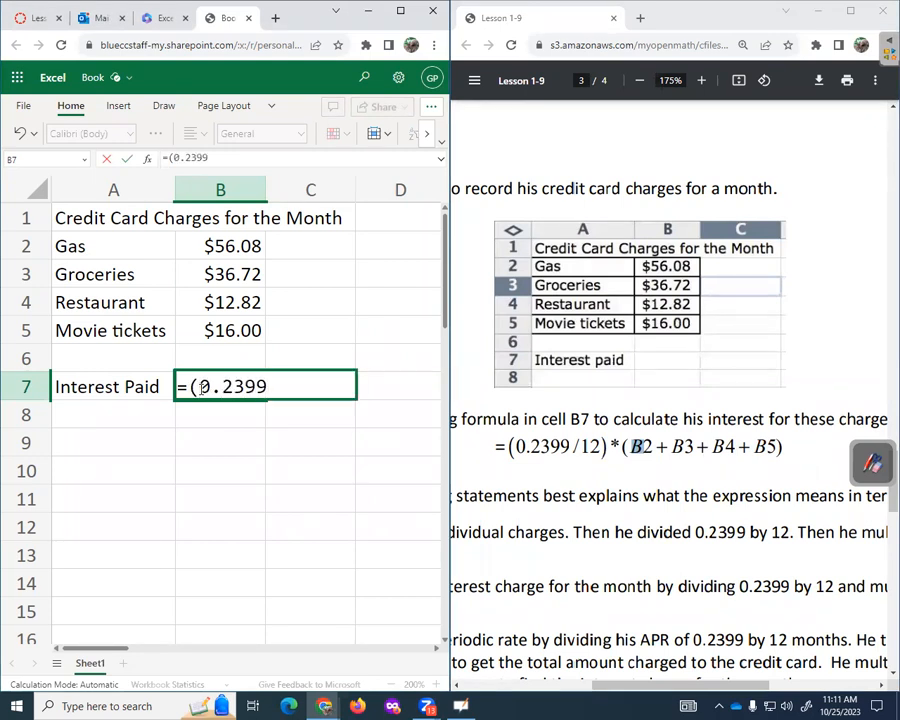
{"action": "type", "text": "/12)*"}
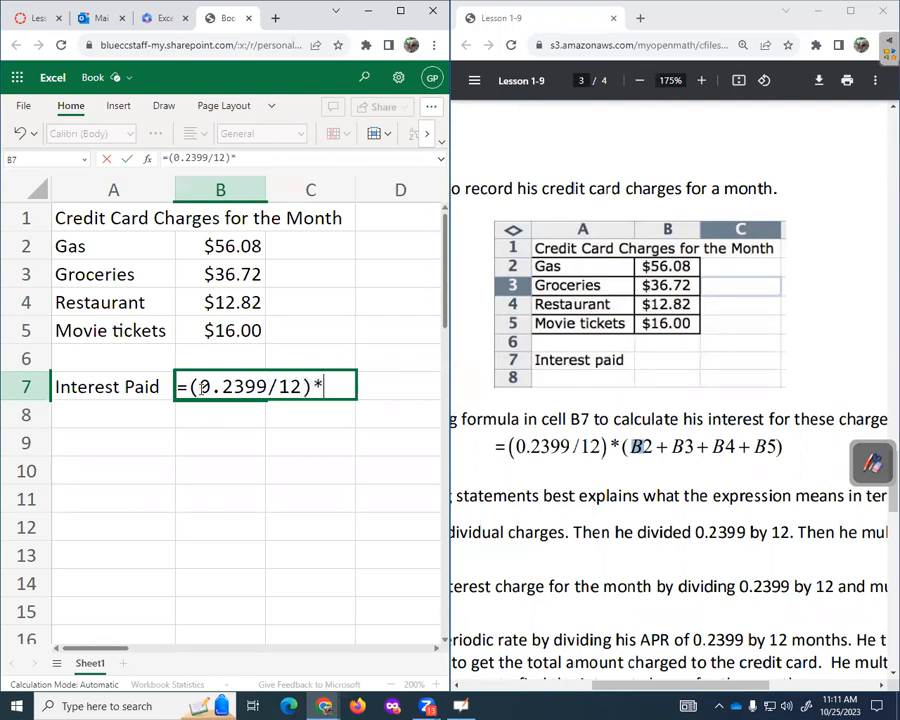
{"action": "type", "text": "("}
{"action": "left_click", "coordinate": [234, 248]}
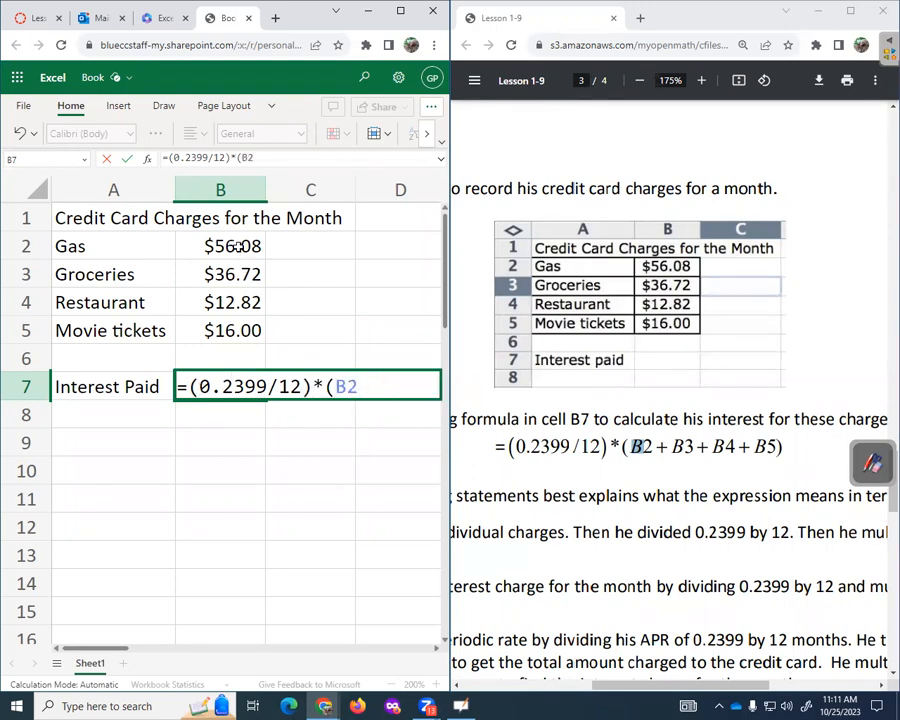
- Add B3, B4 and B5 to finish and enter =(0.2399/12)*(B2+B3+B4+B5) in B7
{"action": "type", "text": "+"}
{"action": "left_click", "coordinate": [238, 280]}
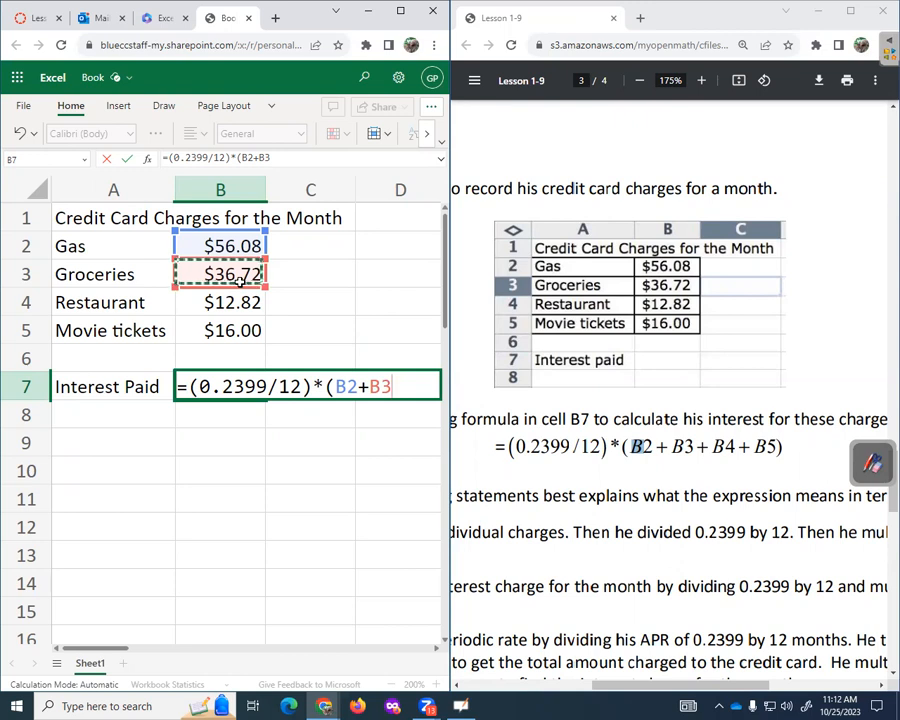
{"action": "type", "text": "+"}
{"action": "left_click", "coordinate": [234, 305]}
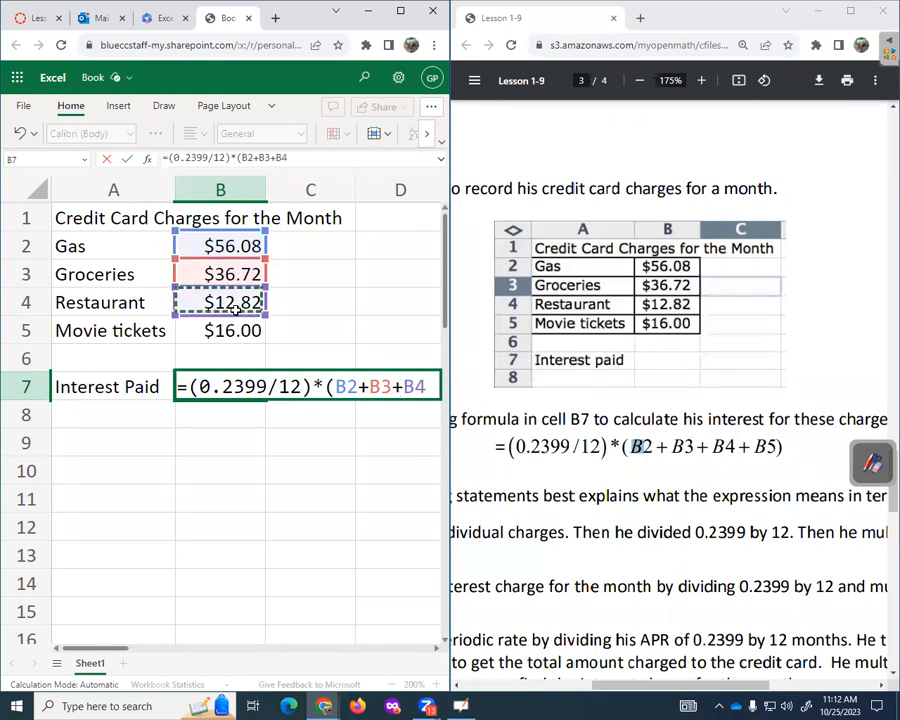
{"action": "type", "text": "+"}
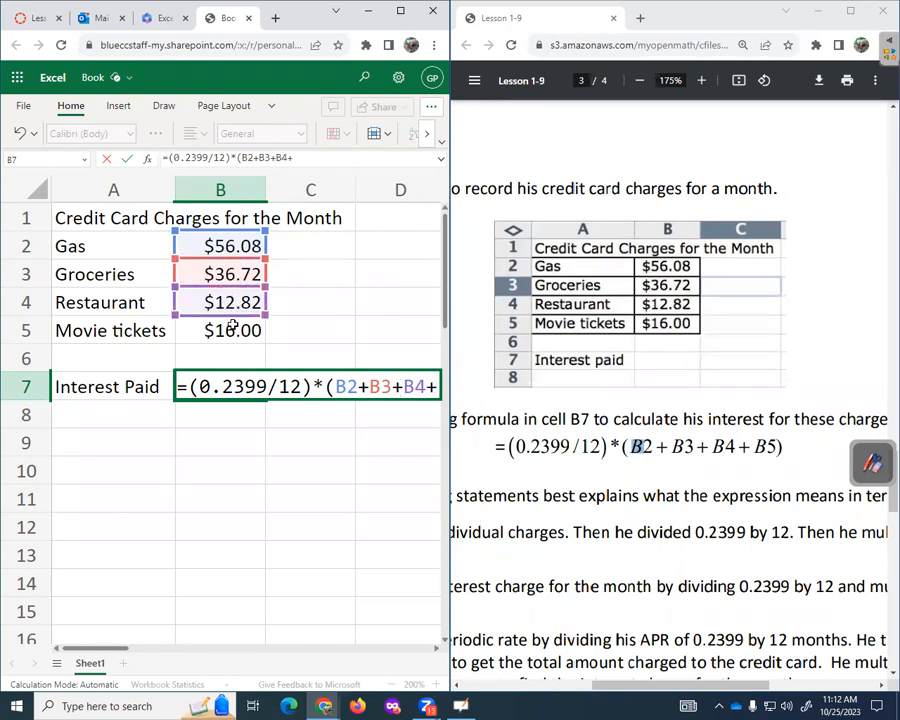
{"action": "left_click", "coordinate": [232, 330]}
{"action": "type", "text": ")"}
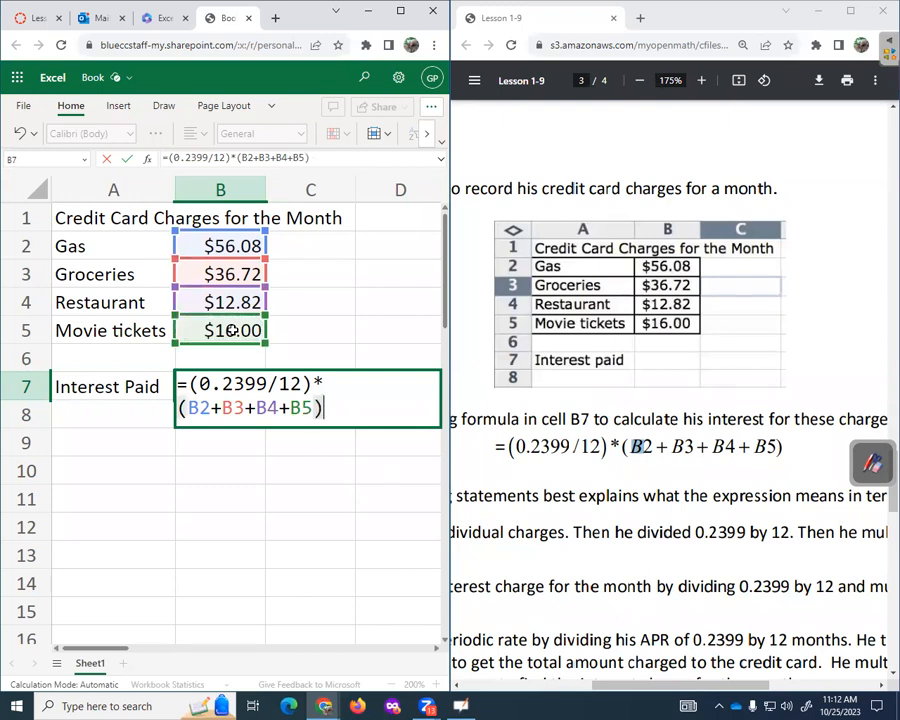
{"action": "key", "text": "Return"}
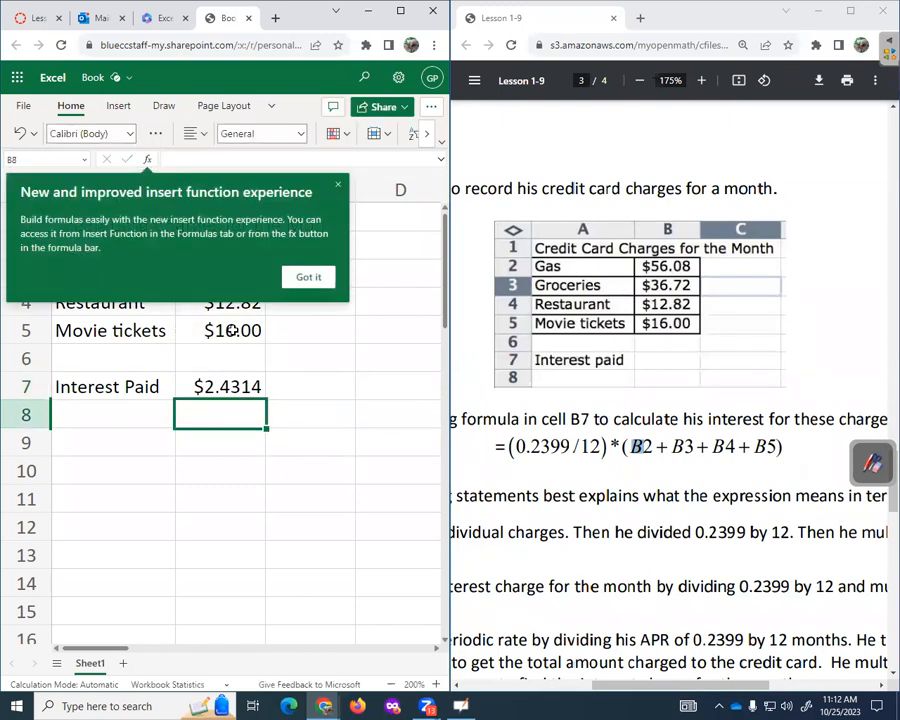
- Maximize the browser and decrease B7's decimals twice so it shows $2.43
{"action": "left_click", "coordinate": [338, 185]}
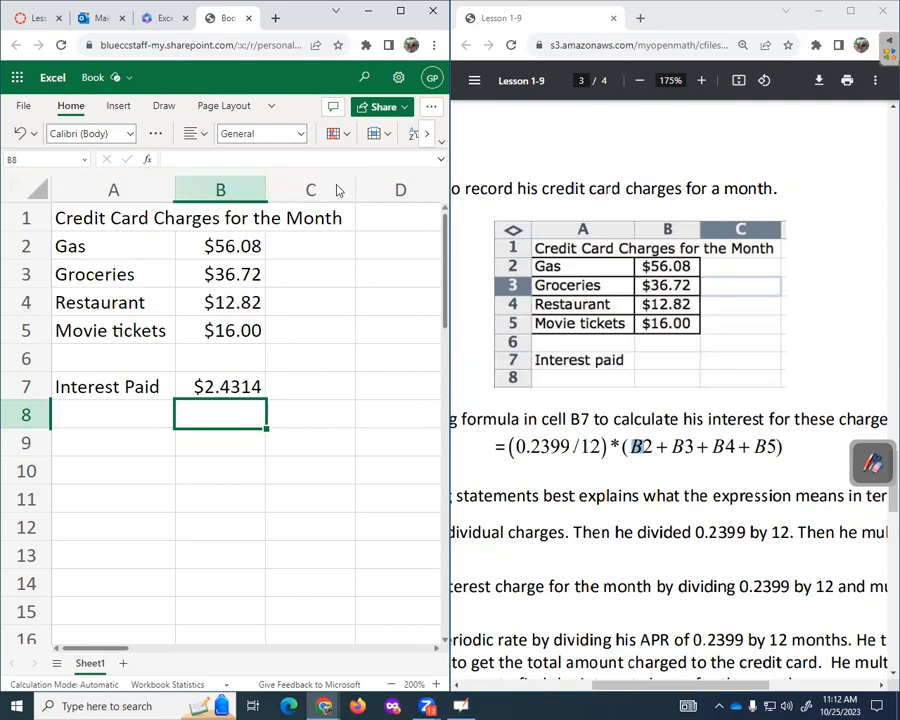
{"action": "left_click", "coordinate": [240, 386]}
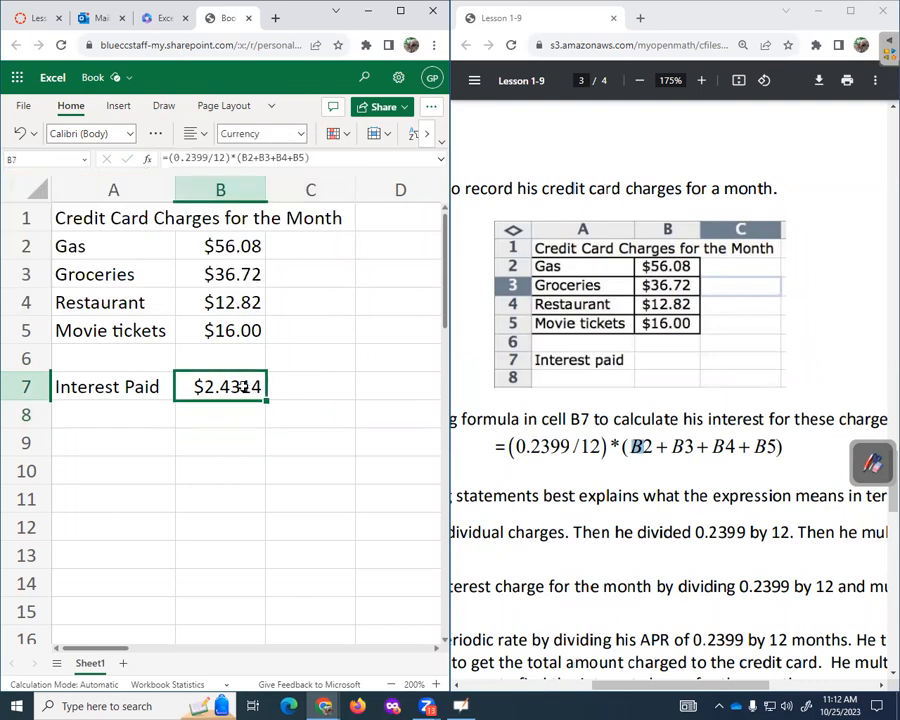
{"action": "left_click", "coordinate": [397, 10]}
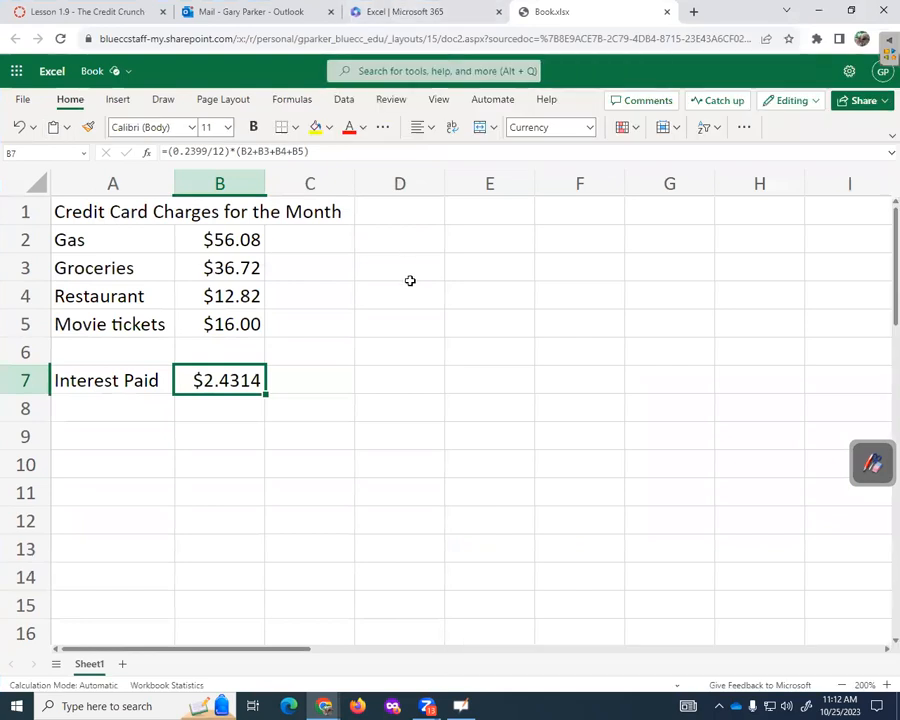
{"action": "left_click", "coordinate": [743, 129]}
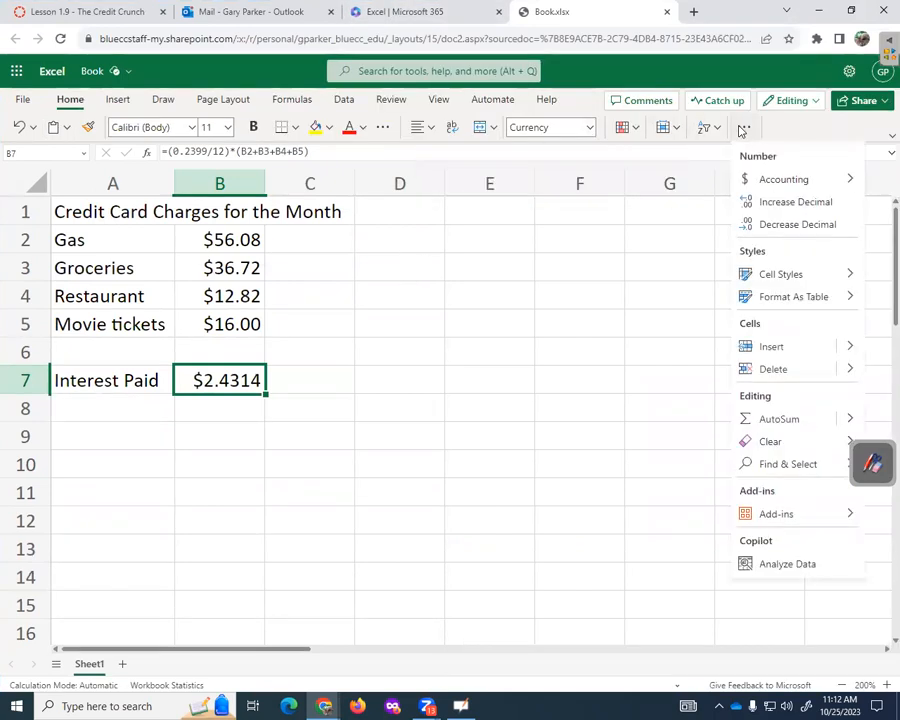
{"action": "left_click", "coordinate": [773, 225]}
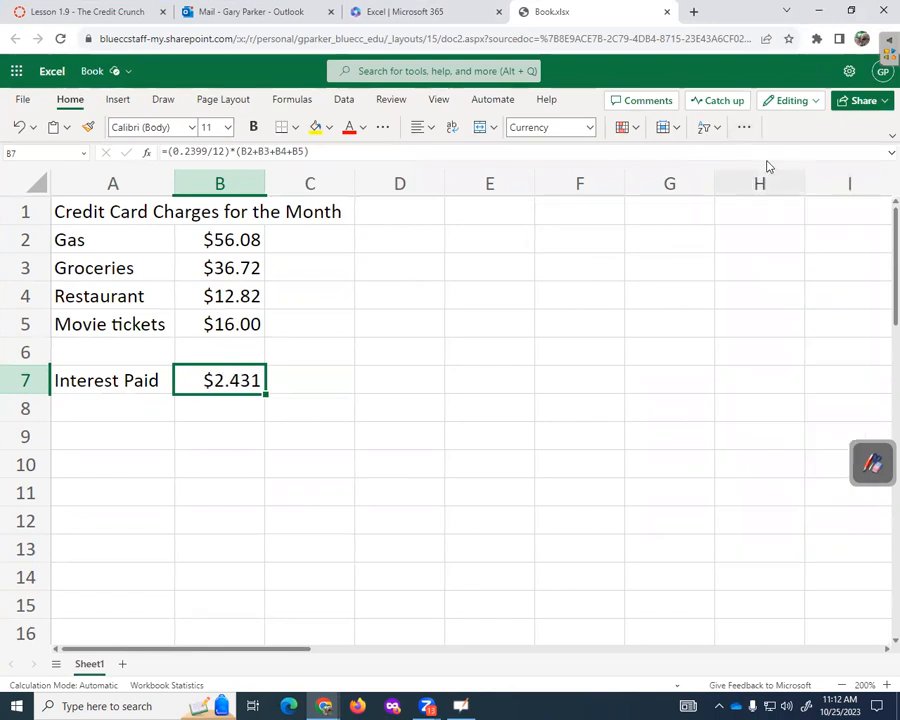
{"action": "left_click", "coordinate": [748, 133]}
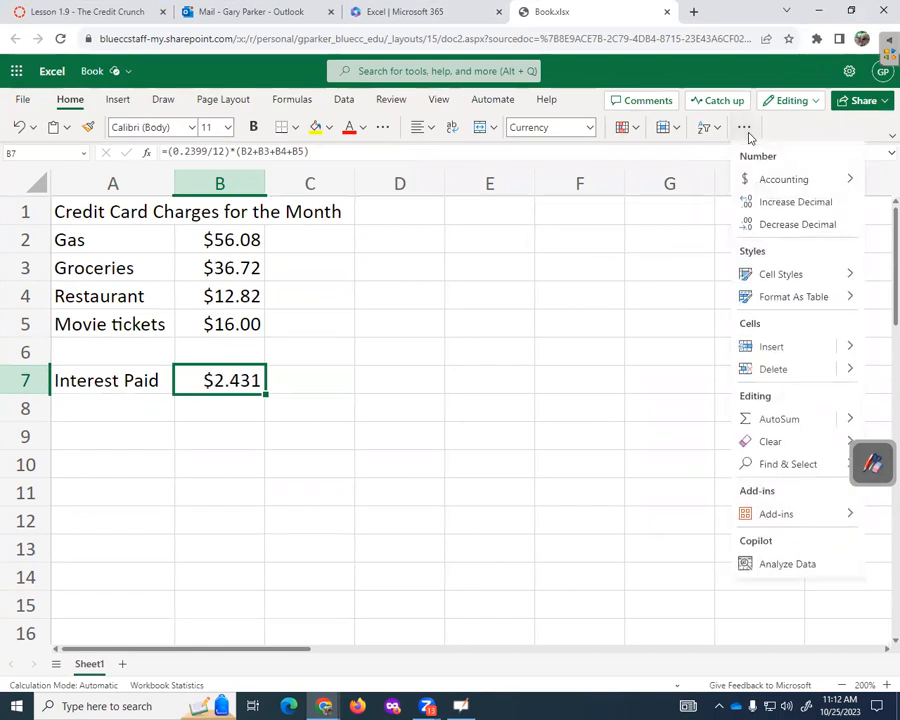
{"action": "left_click", "coordinate": [775, 226]}
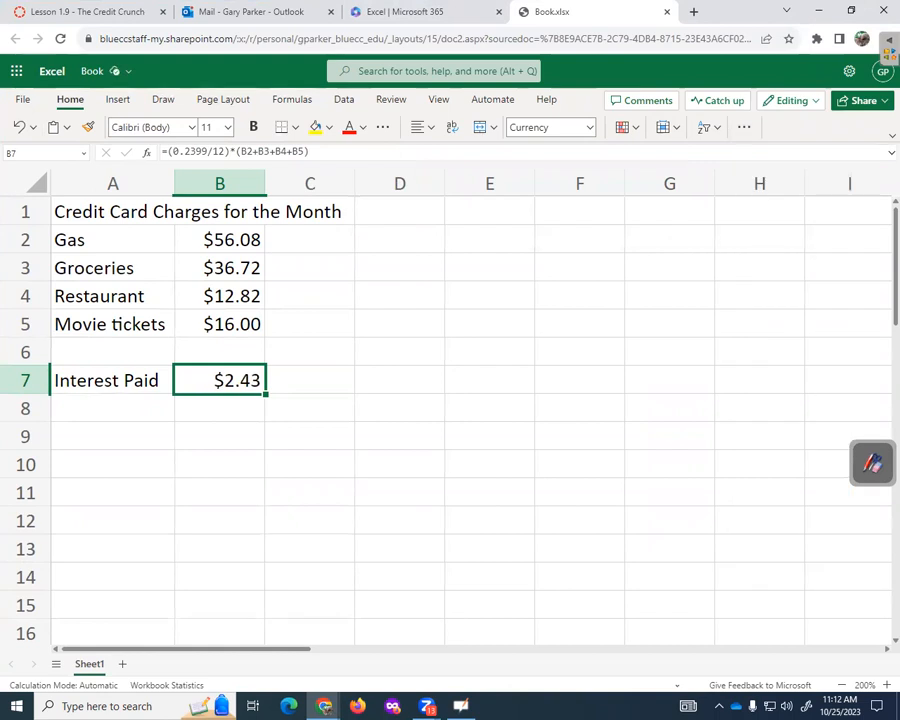
- Select B2:B5 to check the charges' sum, then select cell B8
{"action": "left_click", "coordinate": [248, 424]}
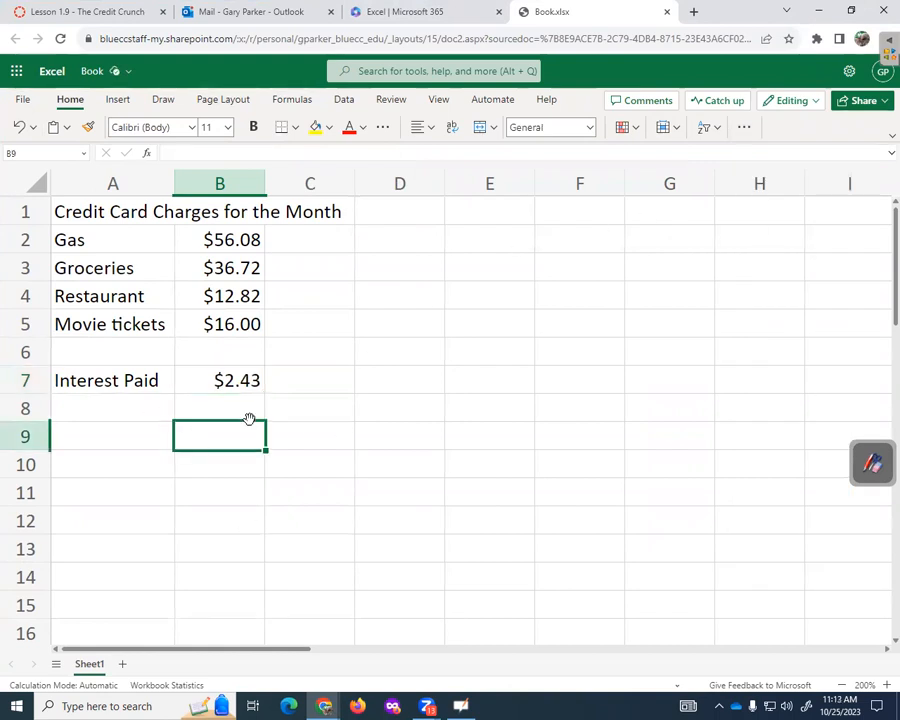
{"action": "left_click", "coordinate": [250, 408]}
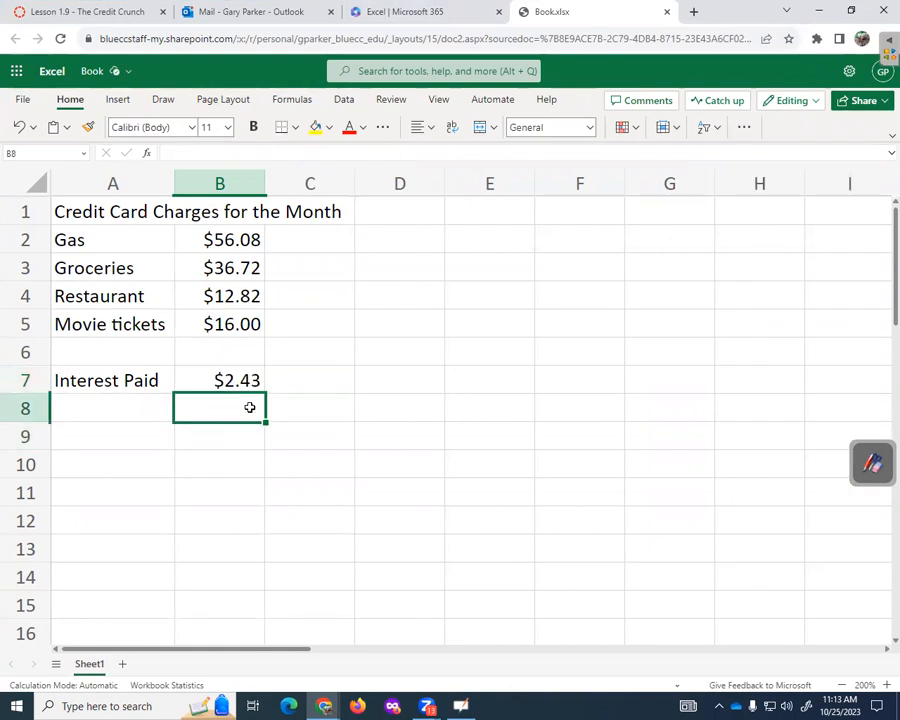
{"action": "left_click_drag", "start_coordinate": [221, 239], "coordinate": [233, 324]}
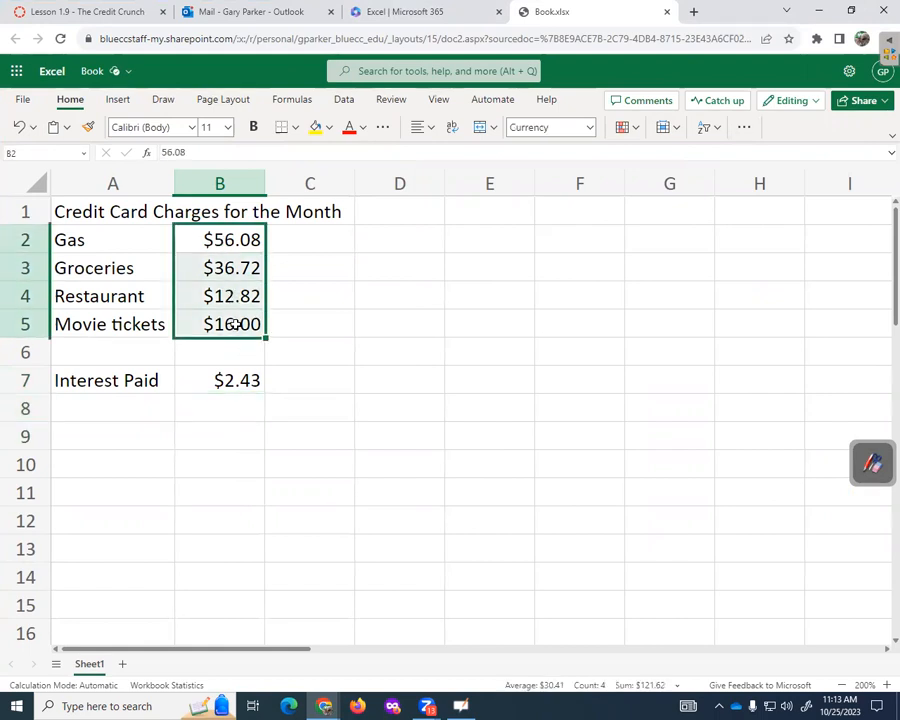
{"action": "left_click", "coordinate": [238, 407]}
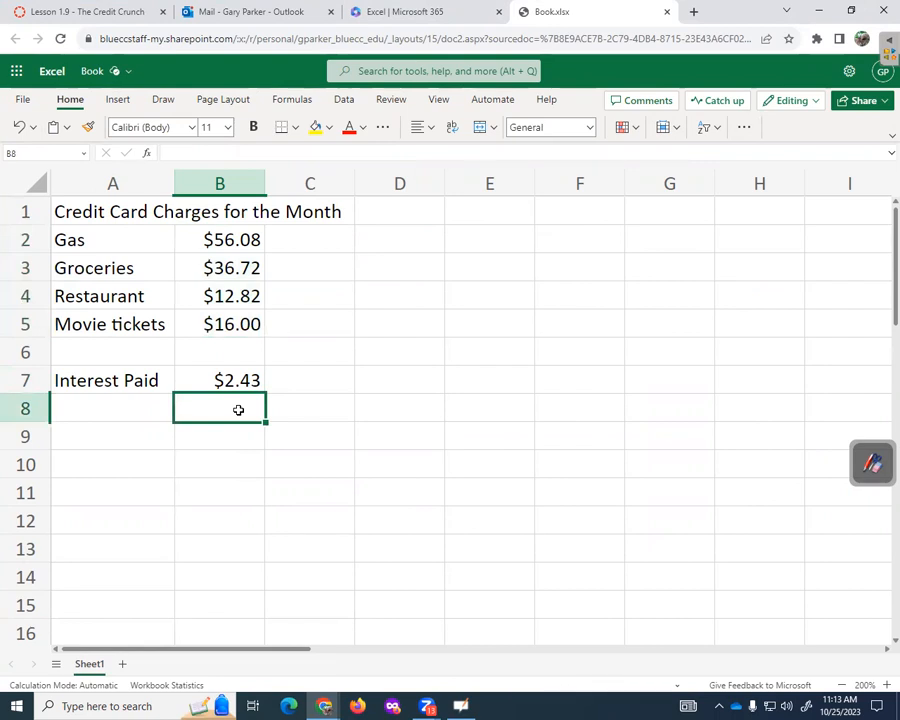
- Enter =SUM(B2:B5)*0.2399/12 in B8
{"action": "type", "text": "="}
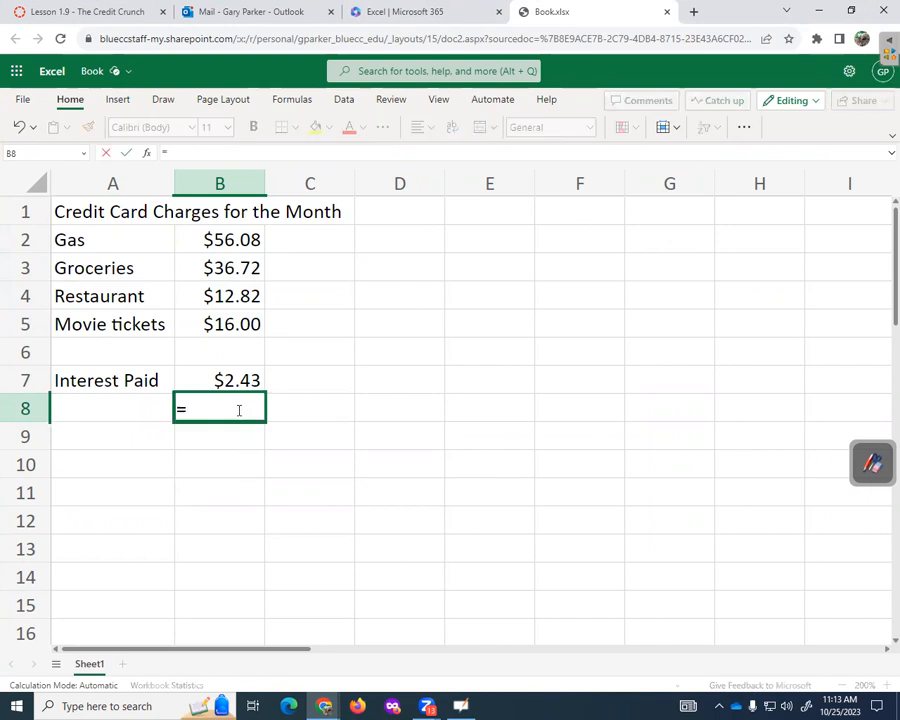
{"action": "type", "text": "sum("}
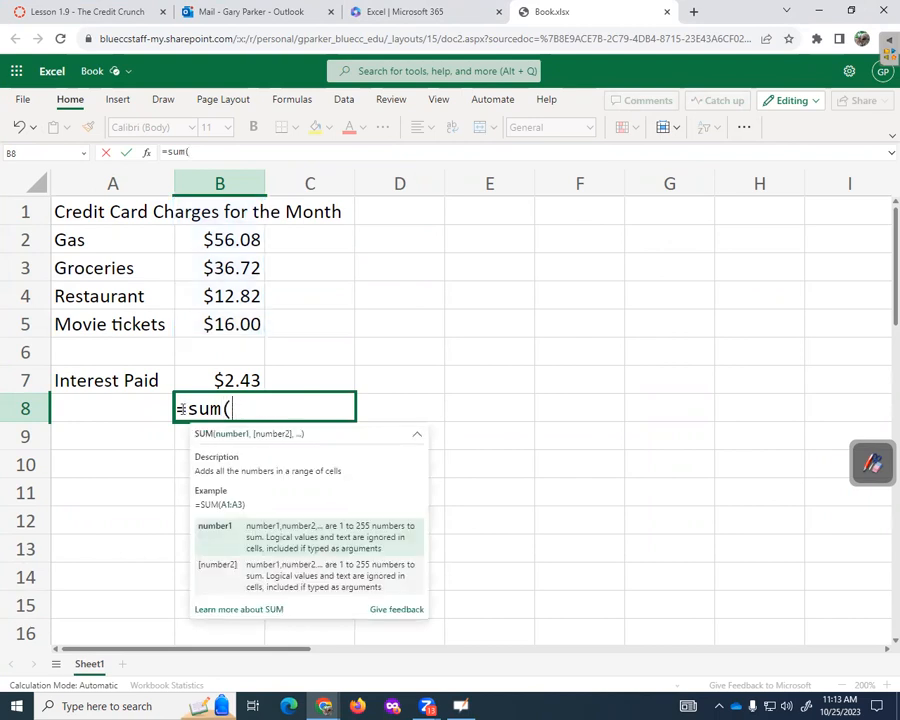
{"action": "left_click_drag", "start_coordinate": [233, 240], "coordinate": [240, 323]}
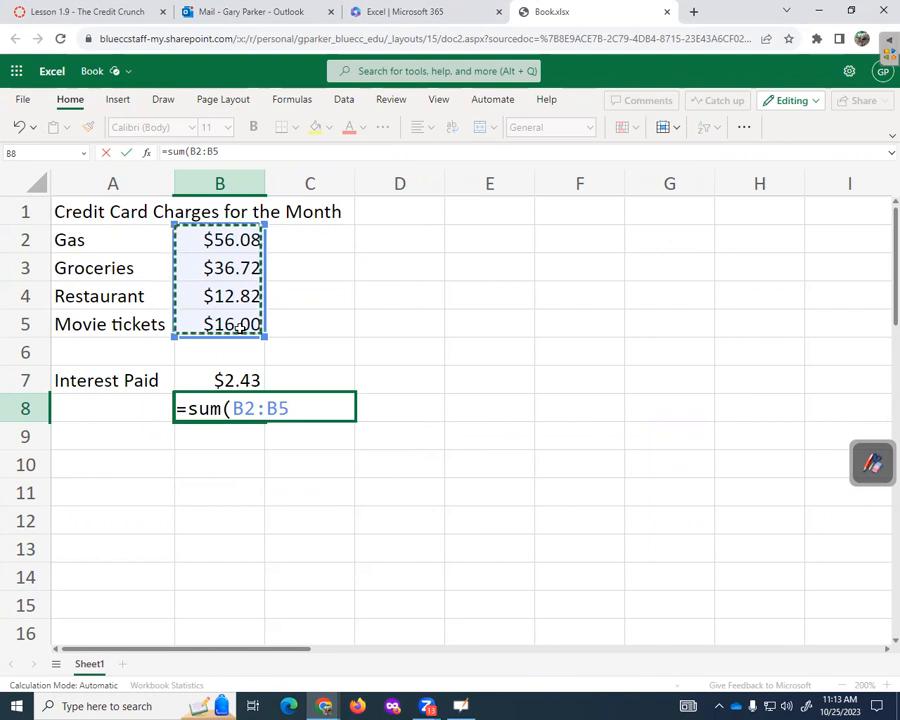
{"action": "type", "text": ")"}
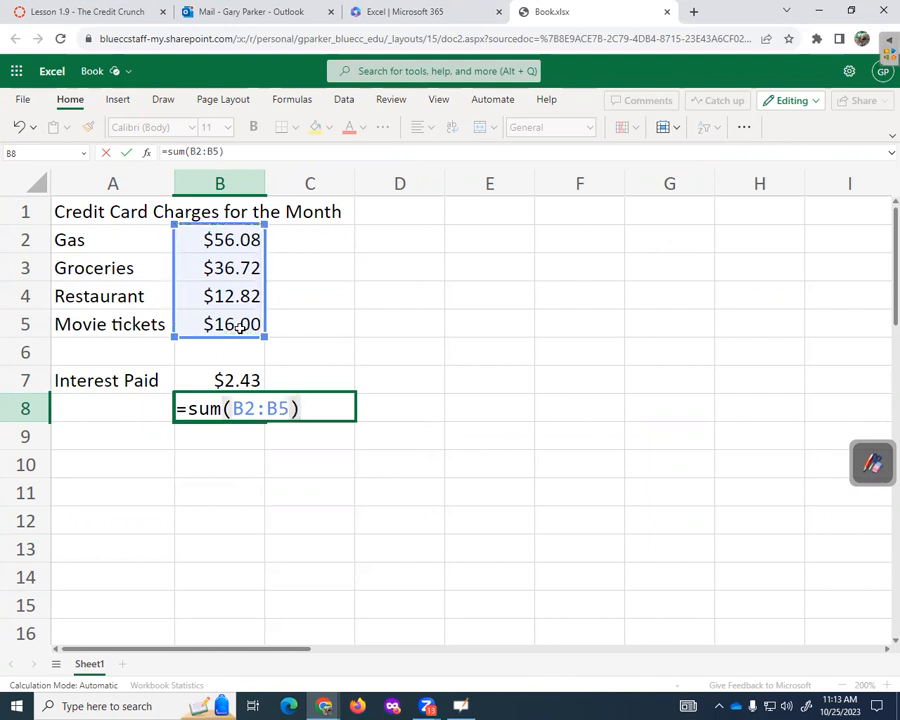
{"action": "type", "text": "*"}
{"action": "type", "text": "0.2399/12"}
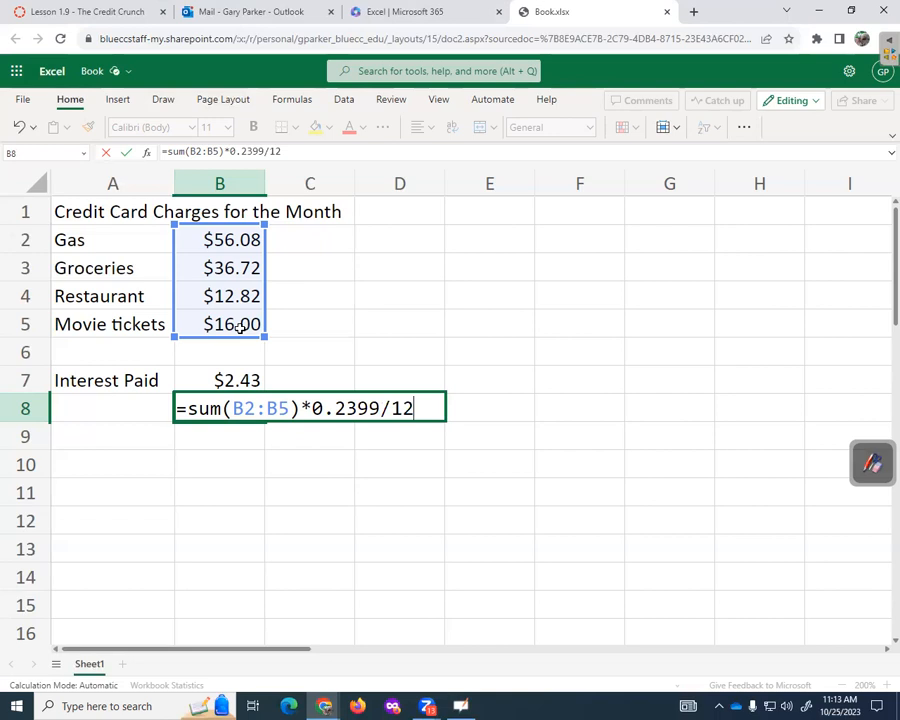
{"action": "key", "text": "Return"}
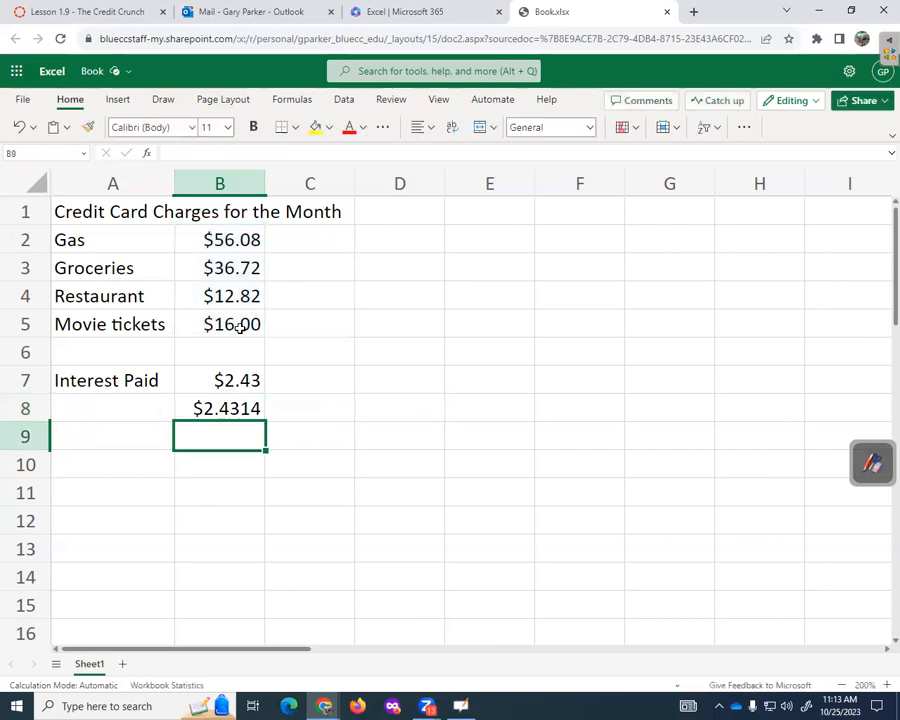
- Decrease B8's decimals twice to show $2.43, then review its formula without changes
{"action": "left_click", "coordinate": [233, 406]}
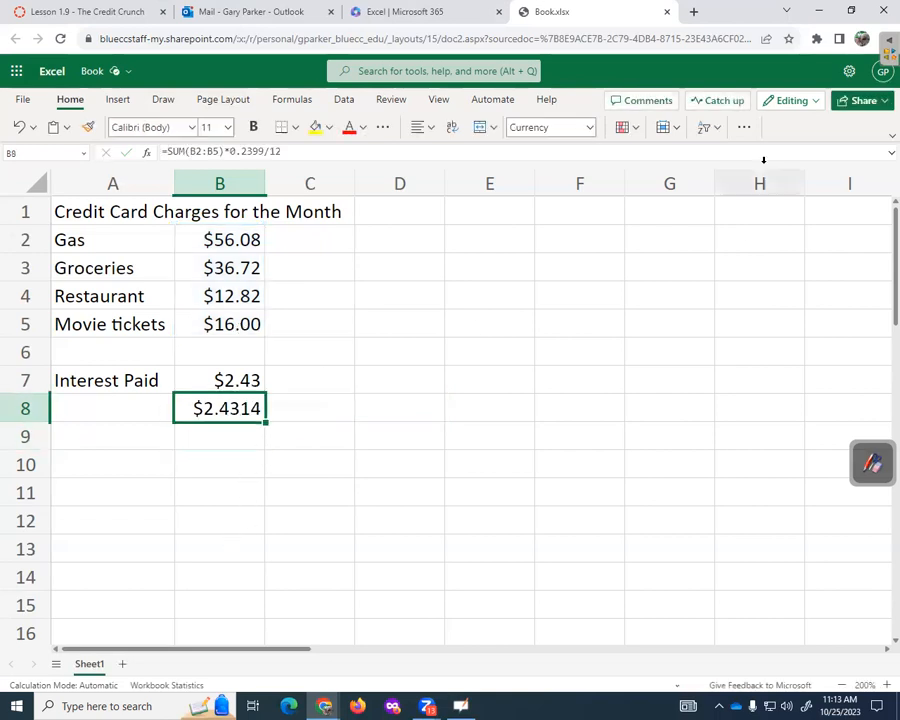
{"action": "left_click", "coordinate": [744, 127]}
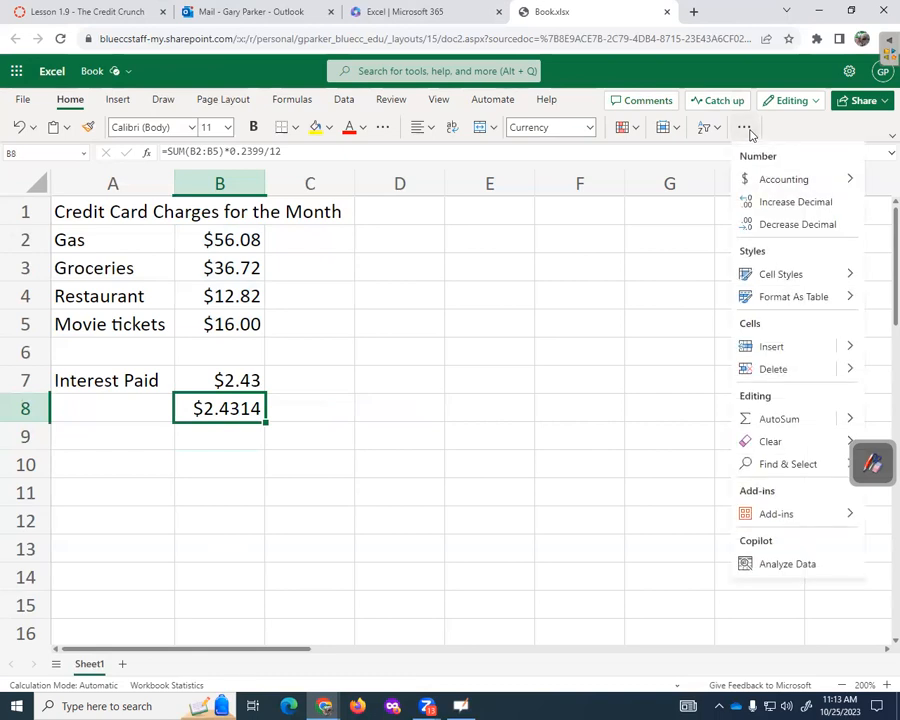
{"action": "left_click", "coordinate": [766, 224]}
{"action": "left_click", "coordinate": [744, 127]}
{"action": "left_click", "coordinate": [766, 224]}
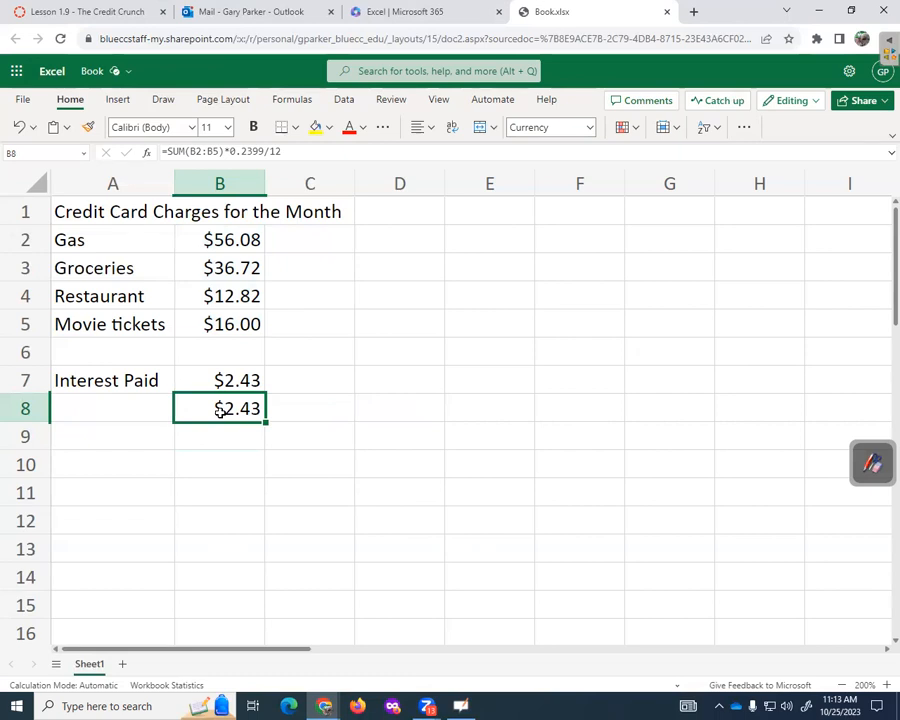
{"action": "double_click", "coordinate": [220, 410]}
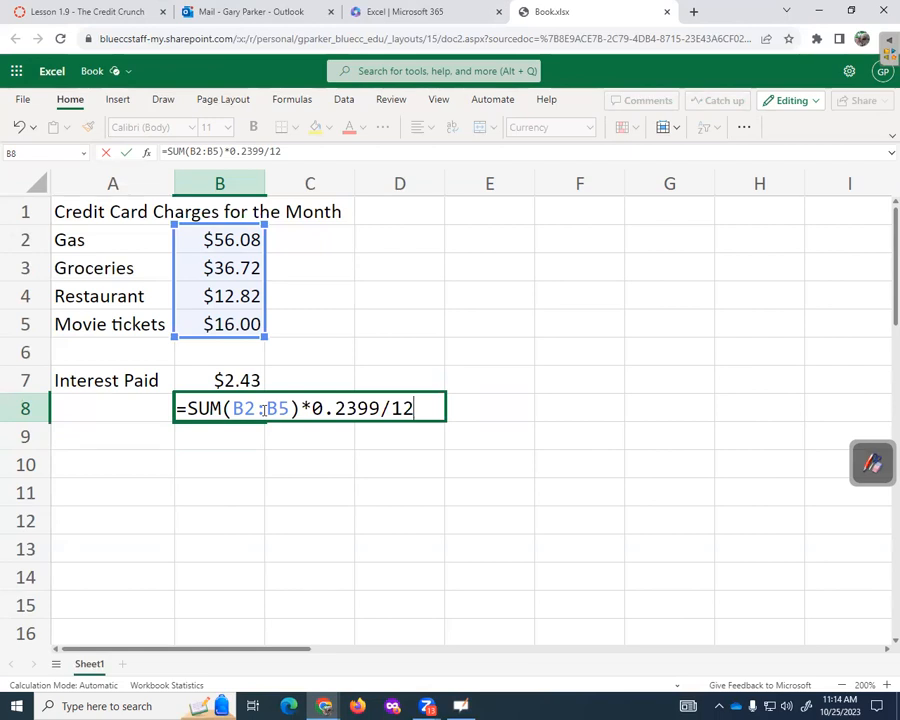
{"action": "key", "text": "Return"}
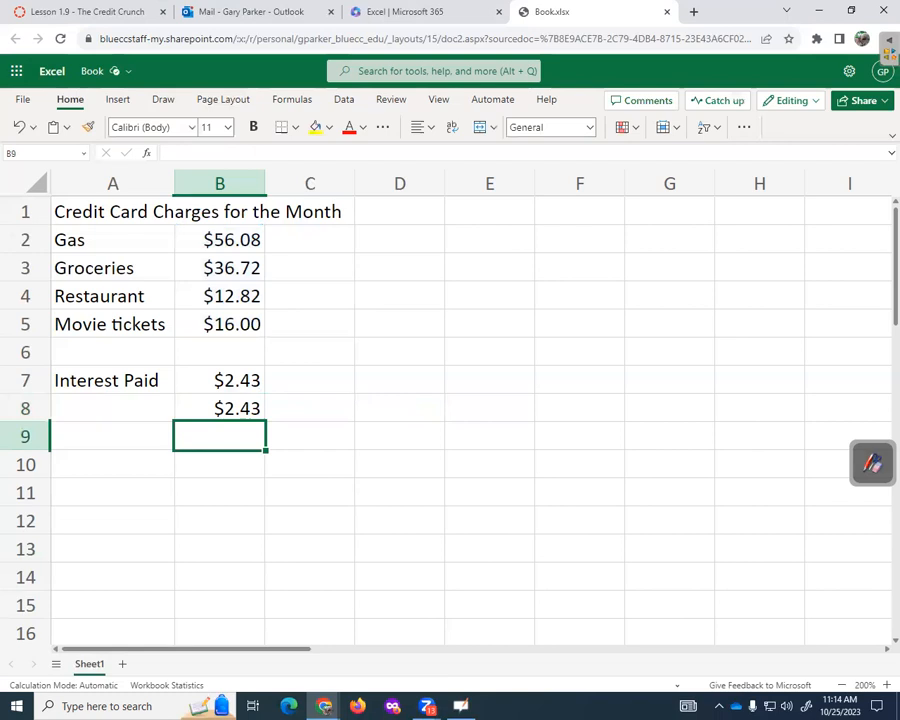
- Copy the view-only Book.xlsx share link, then return to the Canvas lesson in Student View
{"action": "left_click", "coordinate": [871, 102]}
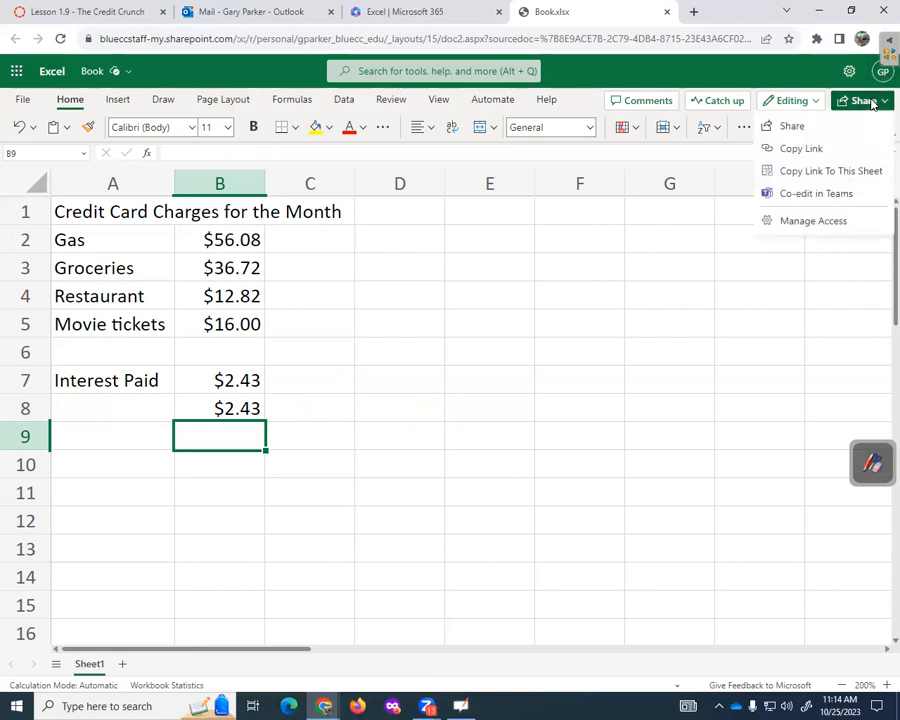
{"action": "left_click", "coordinate": [794, 130]}
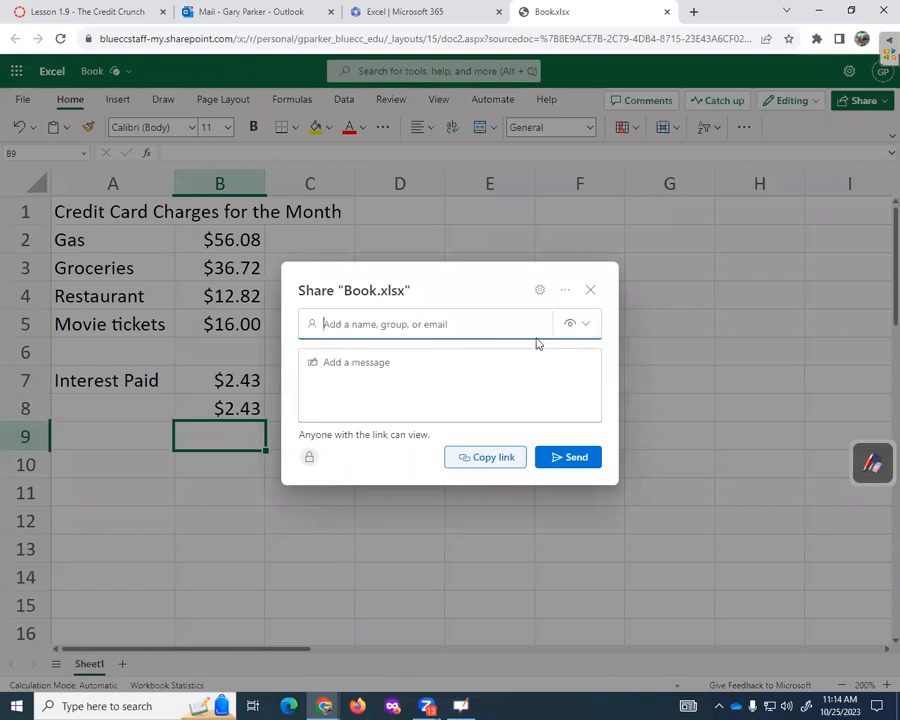
{"action": "left_click", "coordinate": [493, 458]}
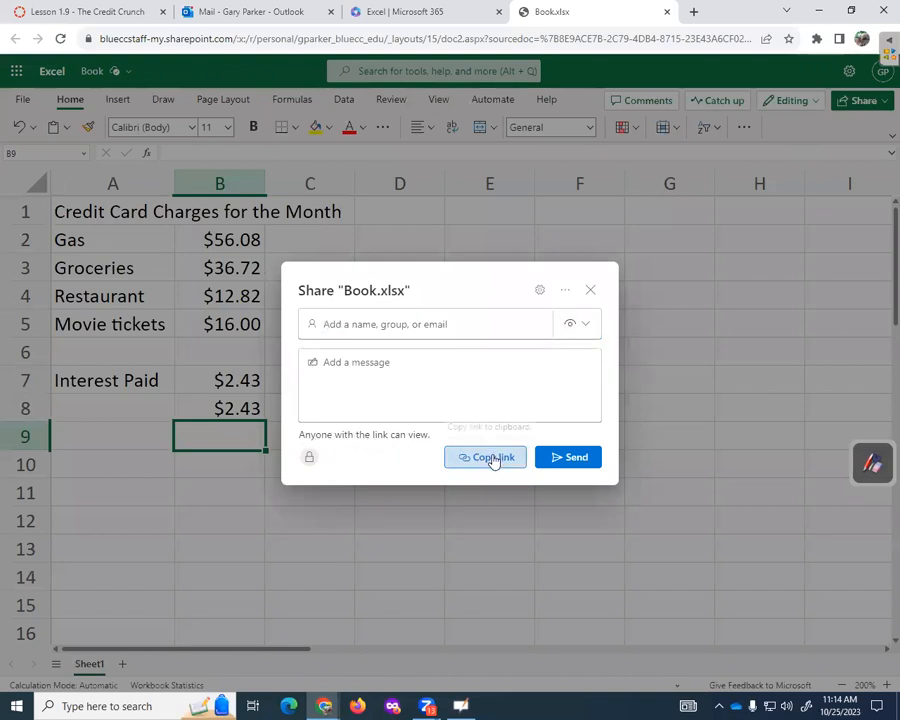
{"action": "left_click", "coordinate": [66, 12]}
{"action": "left_click", "coordinate": [805, 88]}
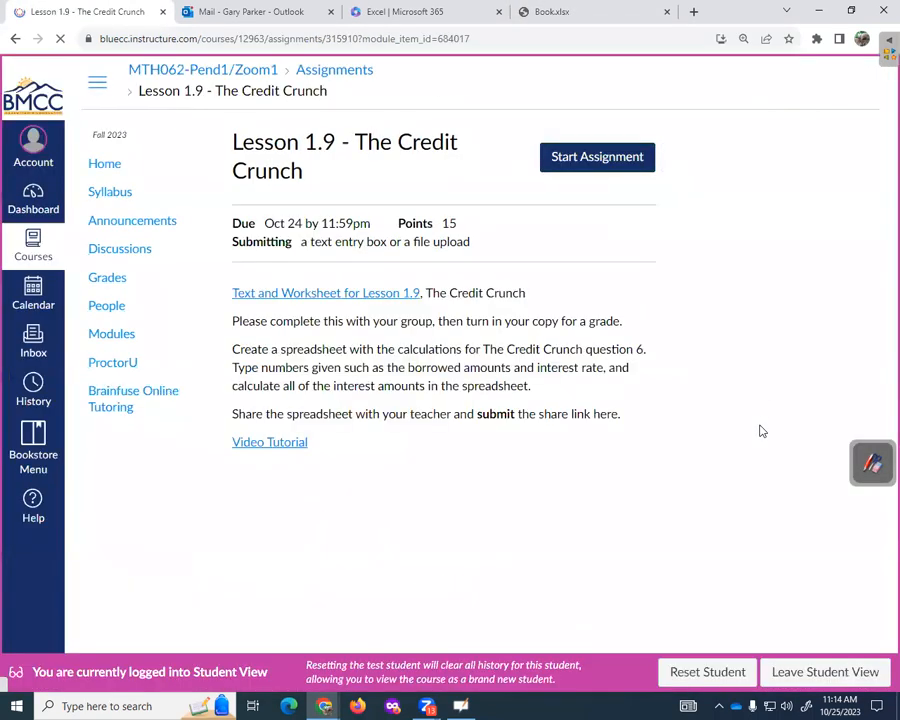
- Start a Text Entry submission and write 'Here is my spreadsheet.'
{"action": "left_click", "coordinate": [597, 158]}
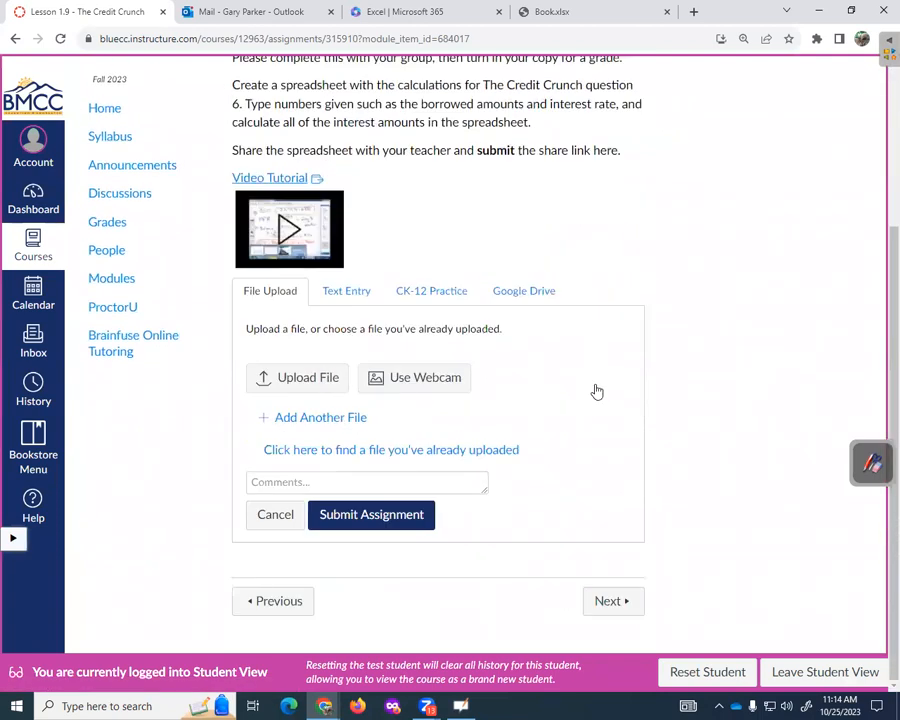
{"action": "left_click", "coordinate": [346, 291]}
{"action": "left_click", "coordinate": [358, 471]}
{"action": "type", "text": "Here is my"}
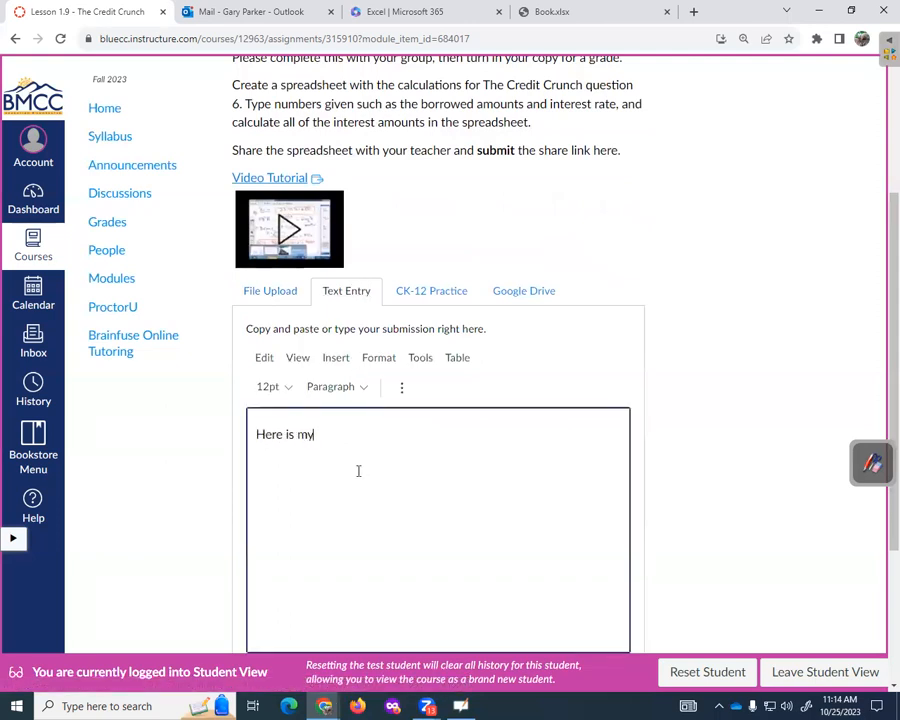
{"action": "type", "text": " spreadsheet."}
- Link the words 'my spreadsheet' to the pasted workbook share URL as an external link
{"action": "key", "text": "shift+Left"}
{"action": "key", "text": "shift+Left"}
{"action": "key", "text": "shift+Left"}
{"action": "key", "text": "shift+Left"}
{"action": "key", "text": "shift+Left"}
{"action": "key", "text": "shift+Left"}
{"action": "key", "text": "shift+Left"}
{"action": "key", "text": "shift+Left"}
{"action": "key", "text": "shift+Left"}
{"action": "key", "text": "shift+Left"}
{"action": "key", "text": "shift+Left"}
{"action": "key", "text": "shift+Left"}
{"action": "key", "text": "shift+Left"}
{"action": "key", "text": "shift+Left"}
{"action": "key", "text": "shift+Left"}
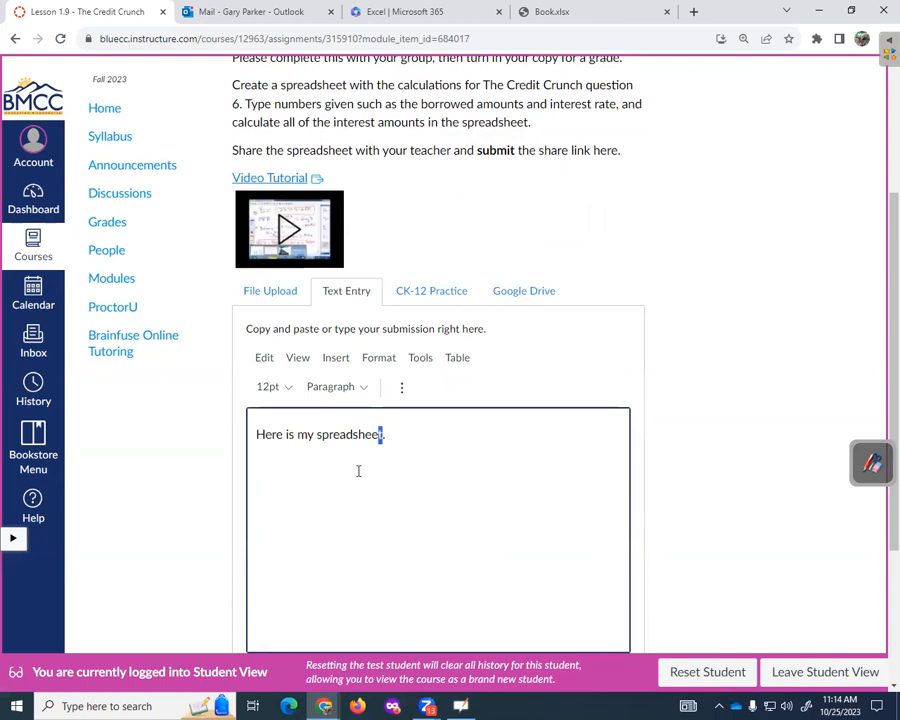
{"action": "key", "text": "shift+Left"}
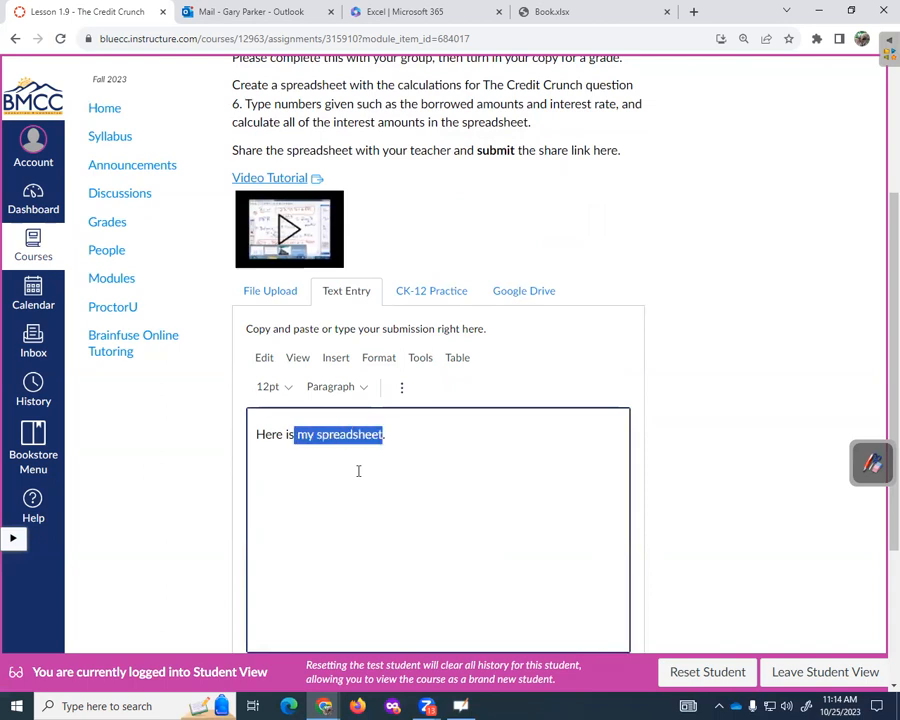
{"action": "left_click", "coordinate": [403, 387]}
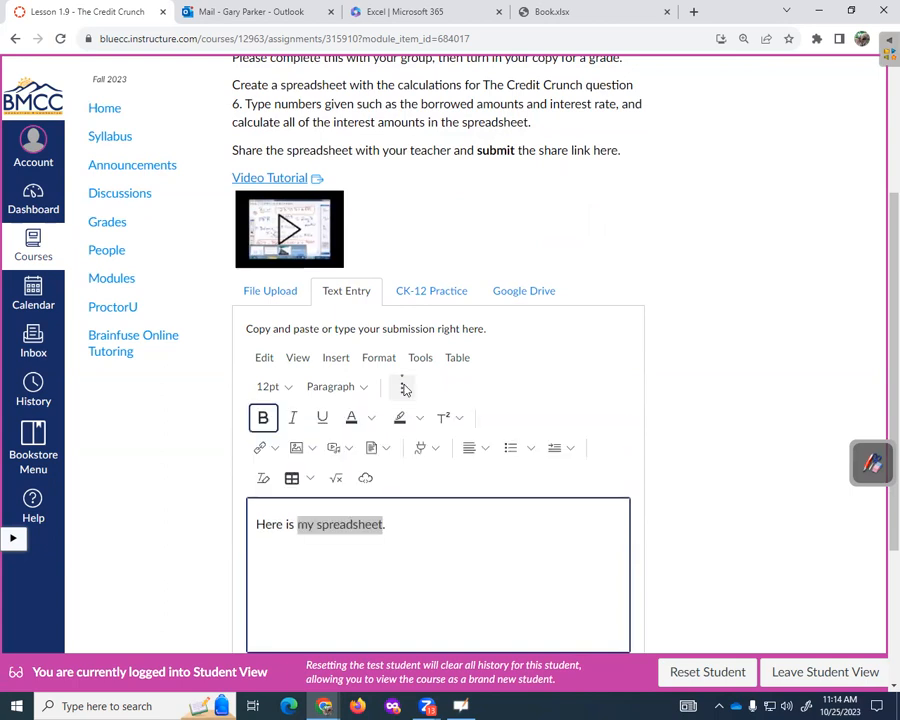
{"action": "left_click", "coordinate": [261, 447]}
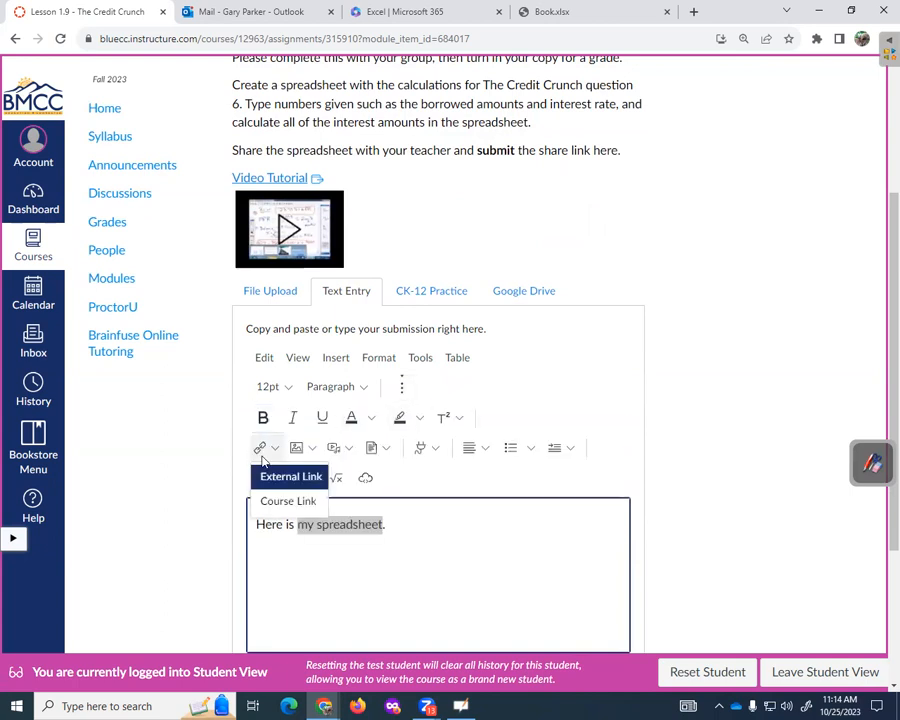
{"action": "left_click", "coordinate": [270, 479]}
{"action": "left_click", "coordinate": [277, 420]}
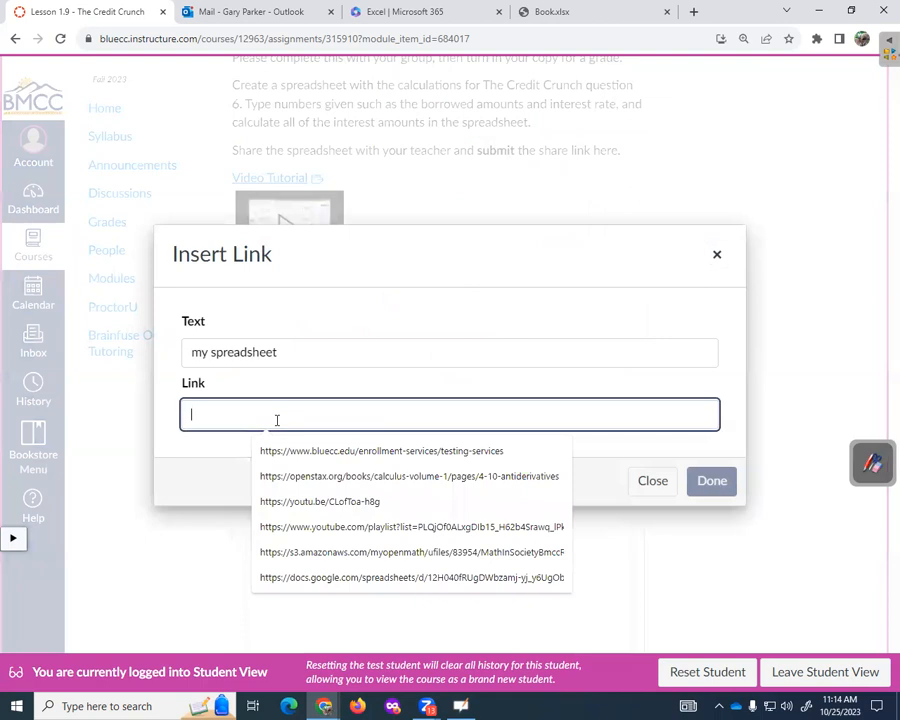
{"action": "left_click", "coordinate": [707, 480]}
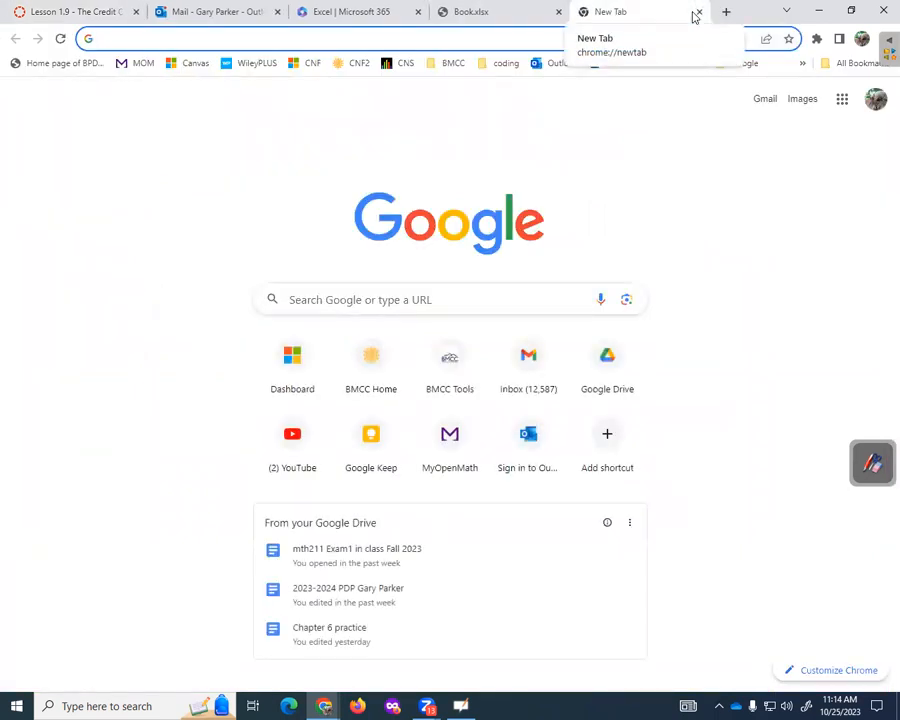
- Load Google Drive and open Lesson 1.9 from the Recent files list
{"action": "type", "text": "dri"}
{"action": "key", "text": "Return"}
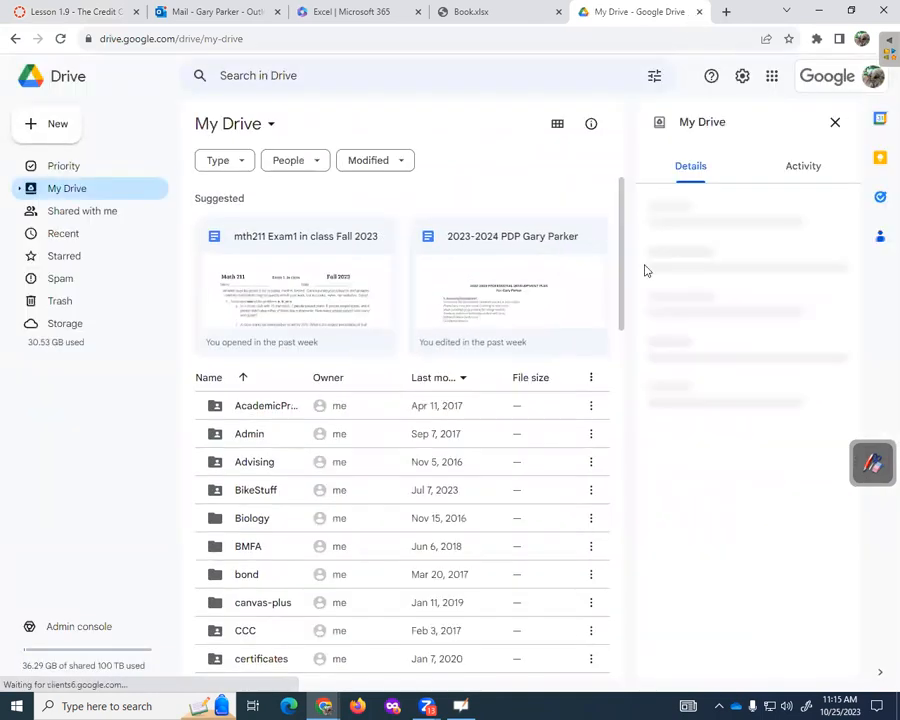
{"action": "left_click", "coordinate": [55, 237]}
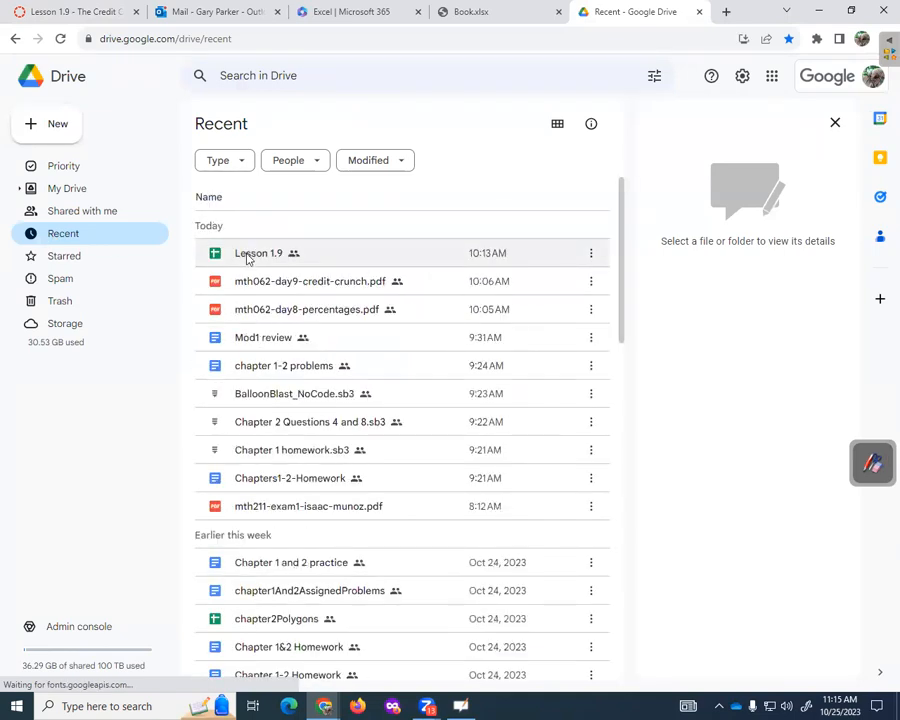
{"action": "double_click", "coordinate": [248, 256]}
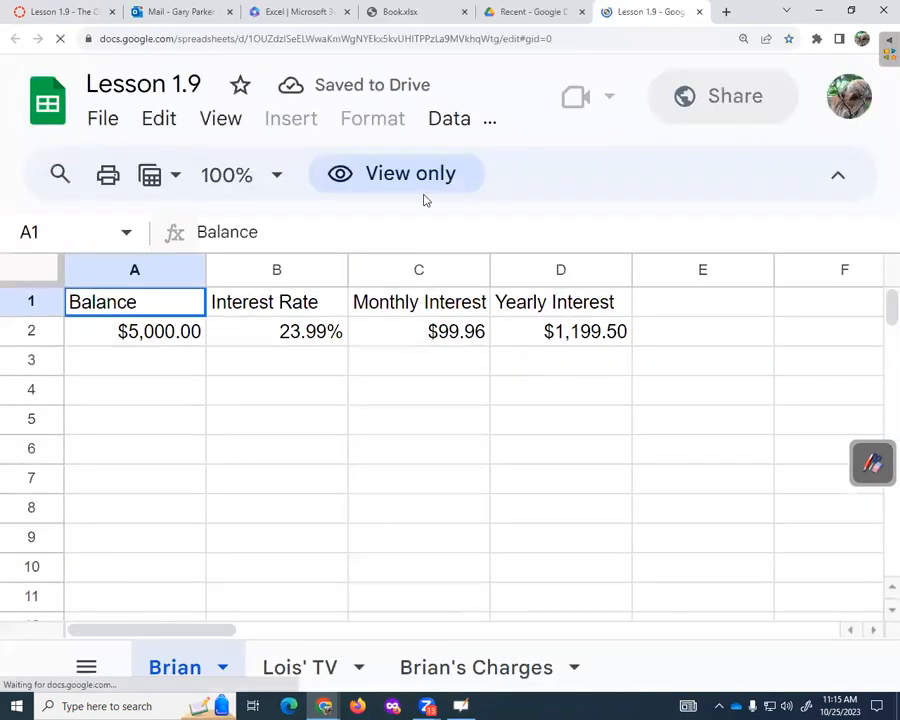
- Review the zoomed-out Brian's Charges sheet and its sharing settings, then close the spreadsheet
{"action": "left_click", "coordinate": [508, 677]}
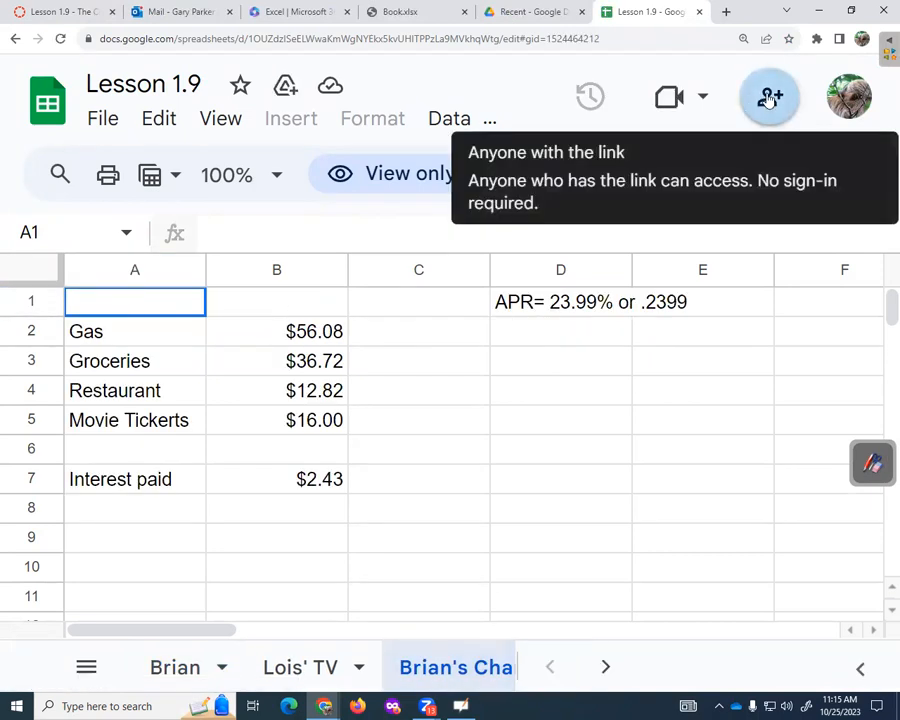
{"action": "key", "text": "ctrl+minus"}
{"action": "key", "text": "ctrl+minus"}
{"action": "key", "text": "ctrl+minus"}
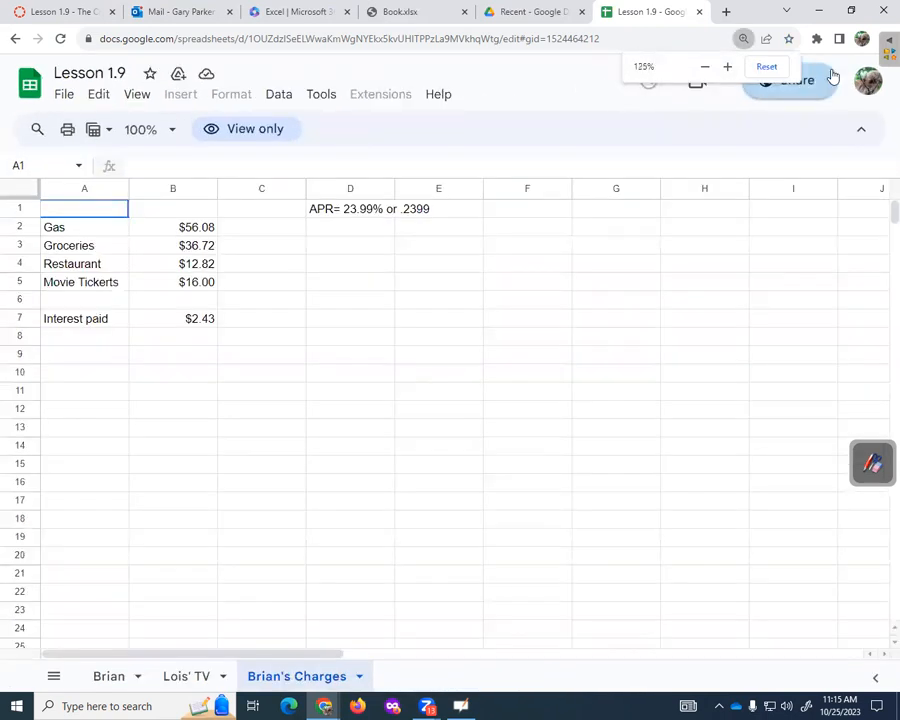
{"action": "left_click", "coordinate": [826, 86]}
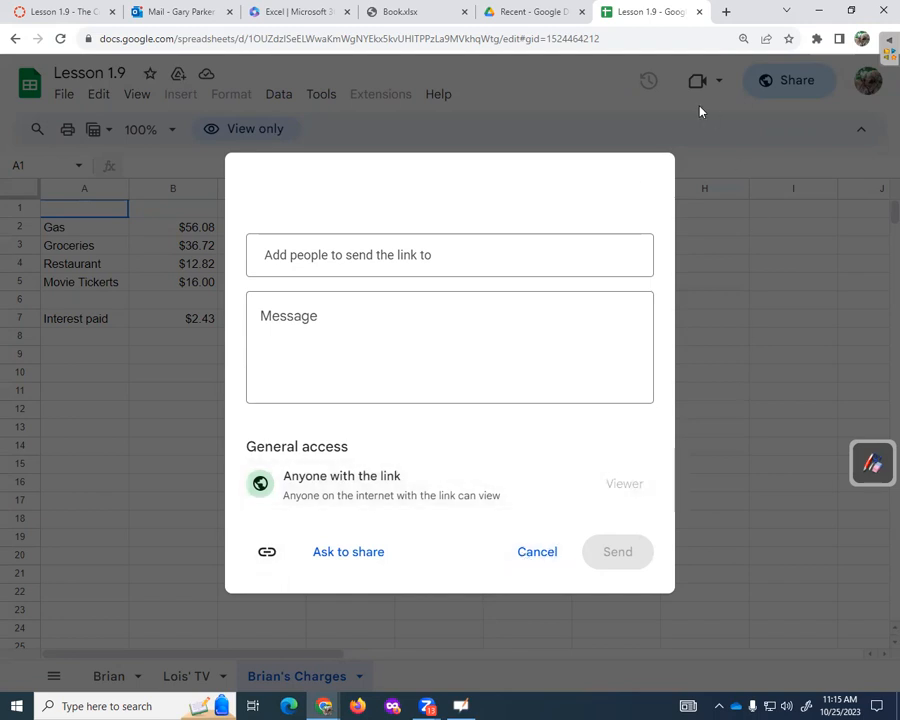
{"action": "left_click", "coordinate": [532, 551]}
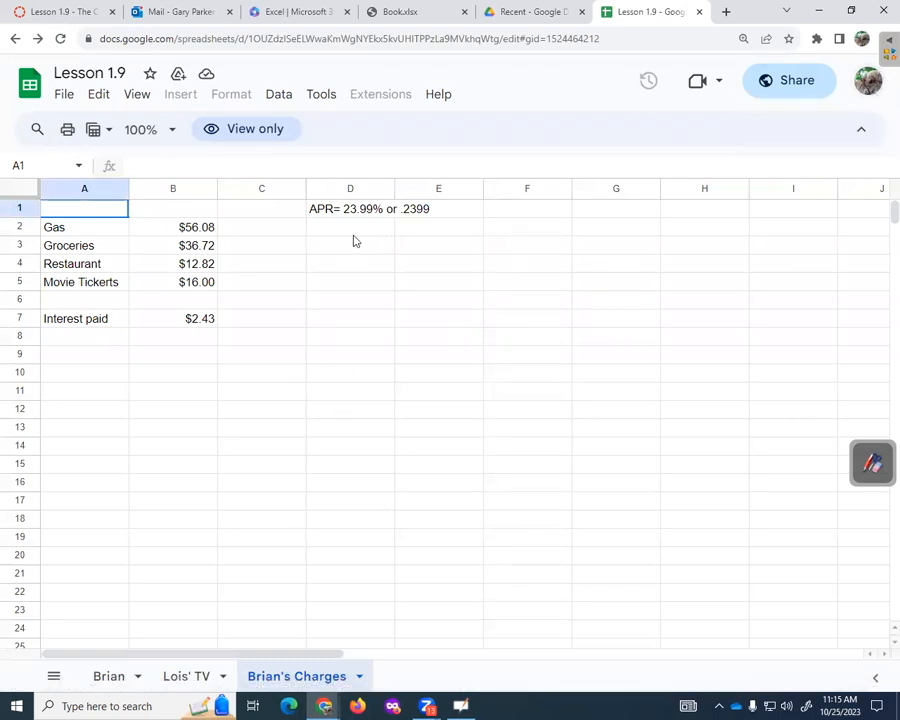
{"action": "left_click", "coordinate": [699, 16]}
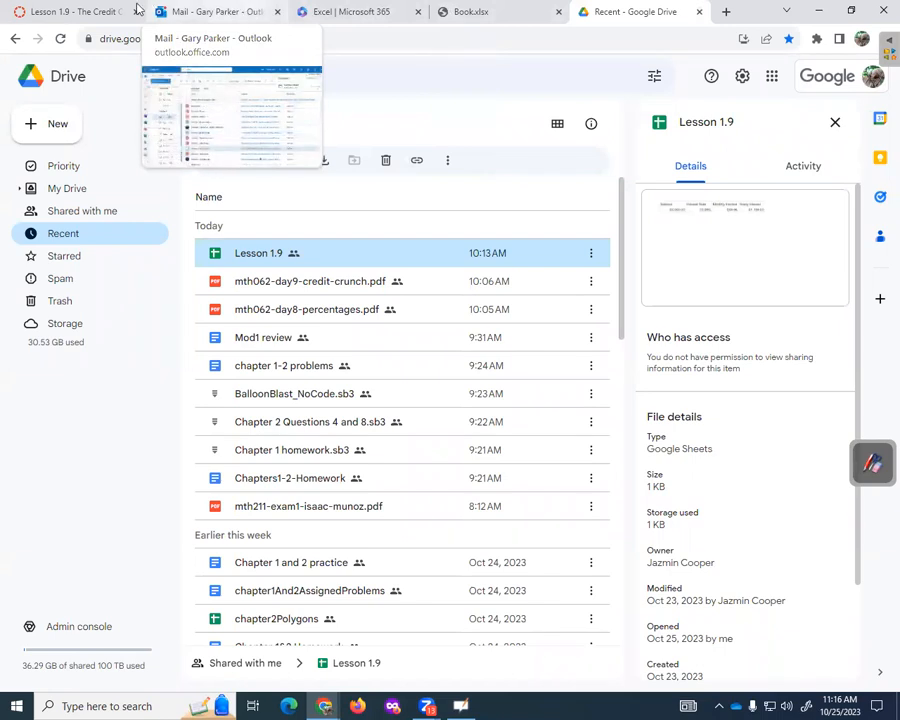
- Switch to the Canvas 'Lesson 1.9 - The Credit Crunch' tab with the submission draft
{"action": "left_click", "coordinate": [90, 11]}
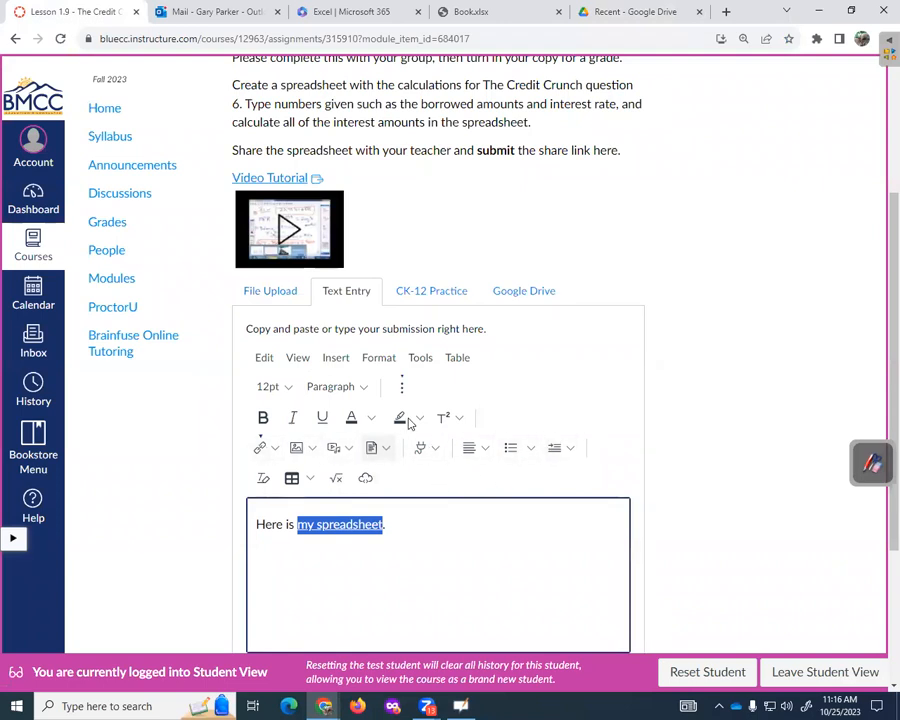
- Submit the Lesson 1.9 assignment with the linked 'Here is my spreadsheet.' text entry
{"action": "left_click", "coordinate": [452, 538]}
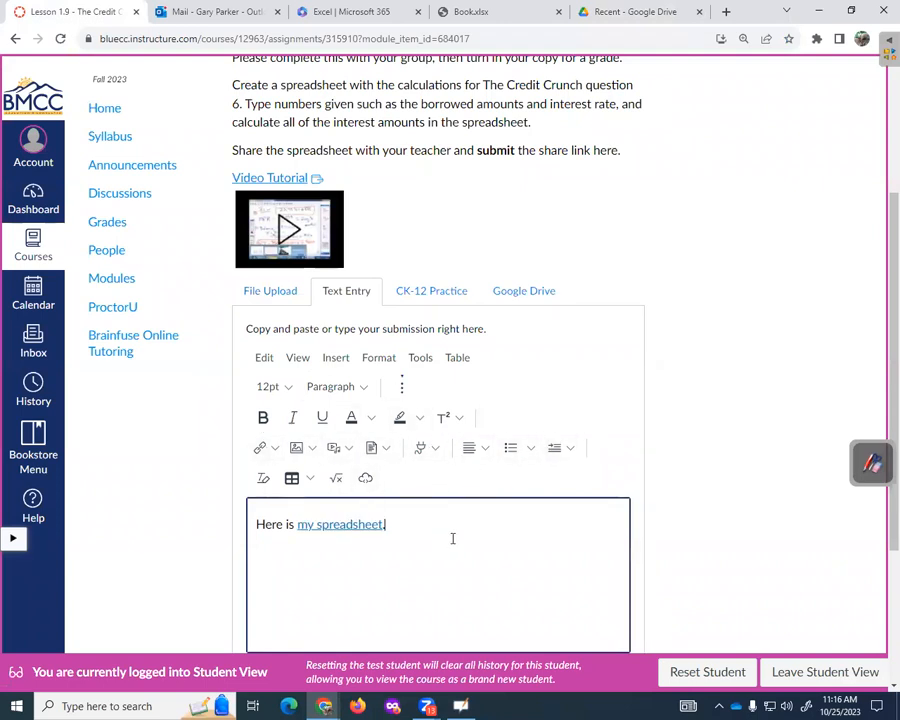
{"action": "left_click", "coordinate": [343, 360]}
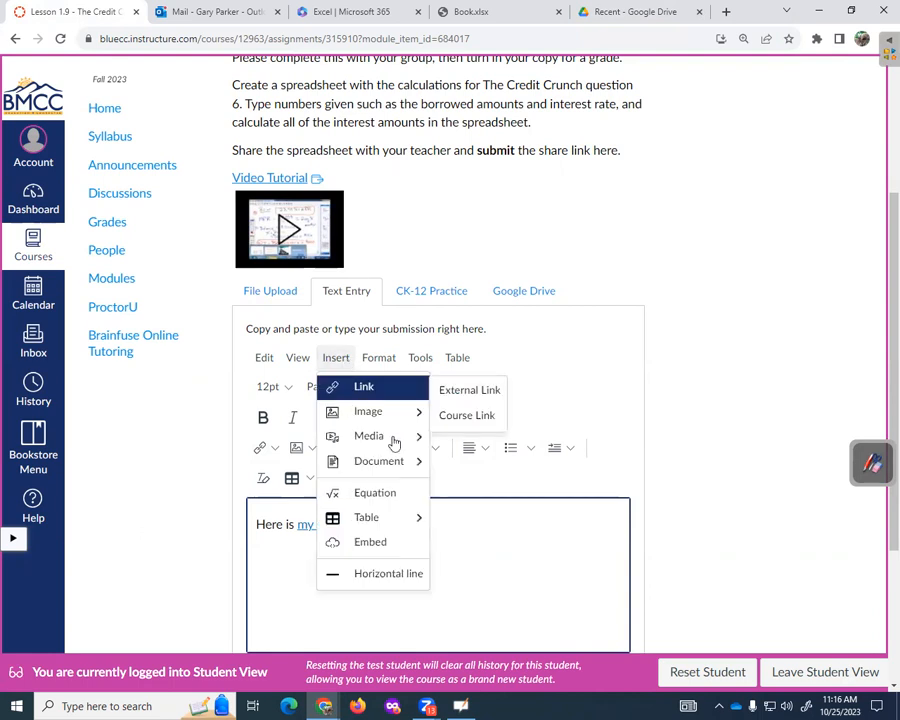
{"action": "mouse_move", "coordinate": [388, 465]}
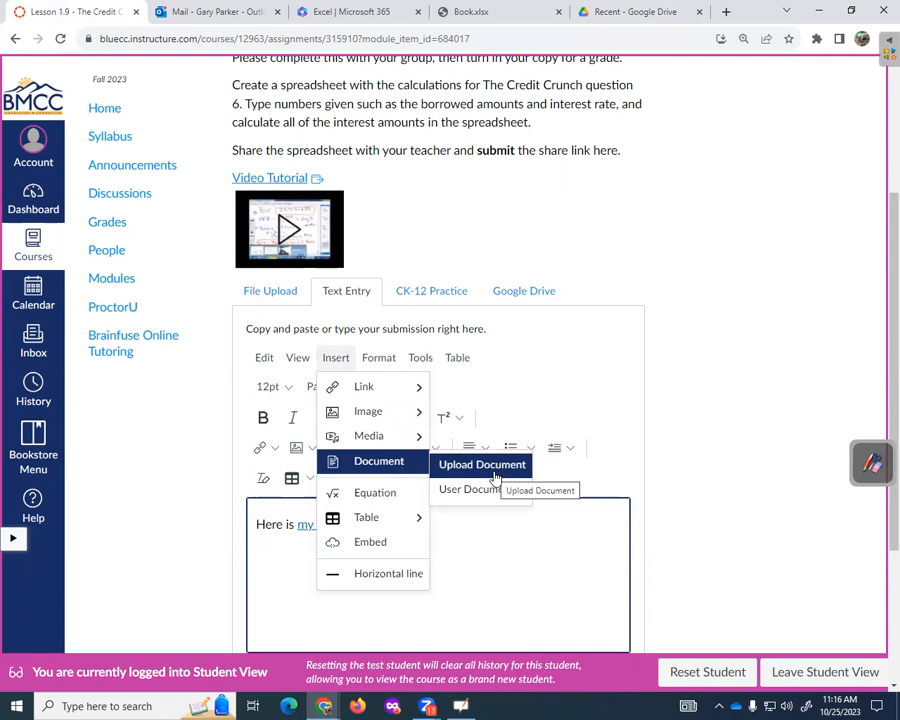
{"action": "left_click", "coordinate": [532, 476]}
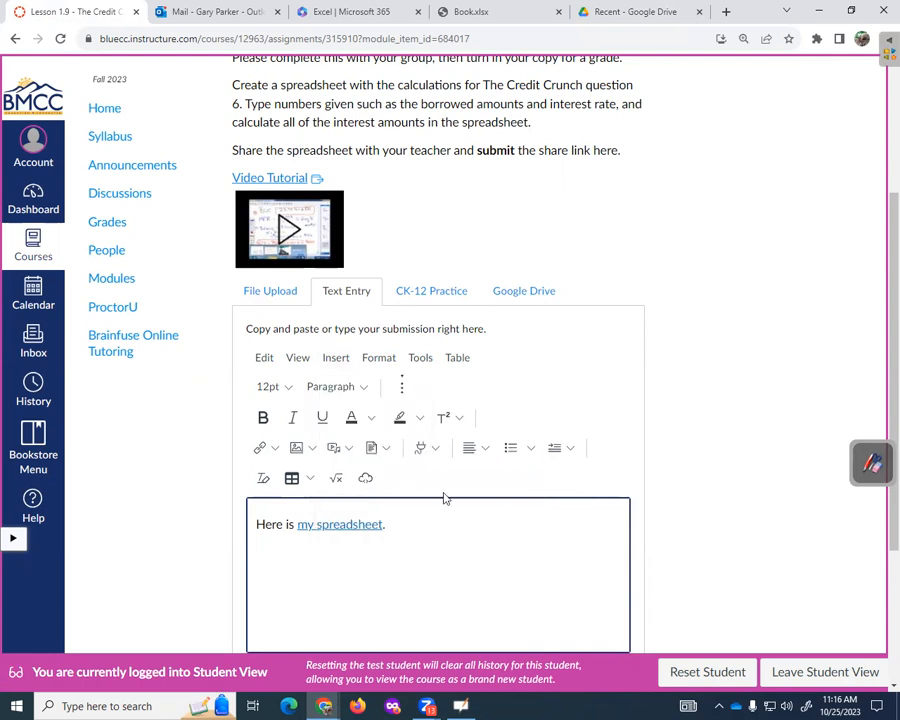
{"action": "scroll", "coordinate": [476, 425], "scroll_direction": "down", "scroll_amount": 1}
{"action": "scroll", "coordinate": [476, 425], "scroll_direction": "down", "scroll_amount": 2}
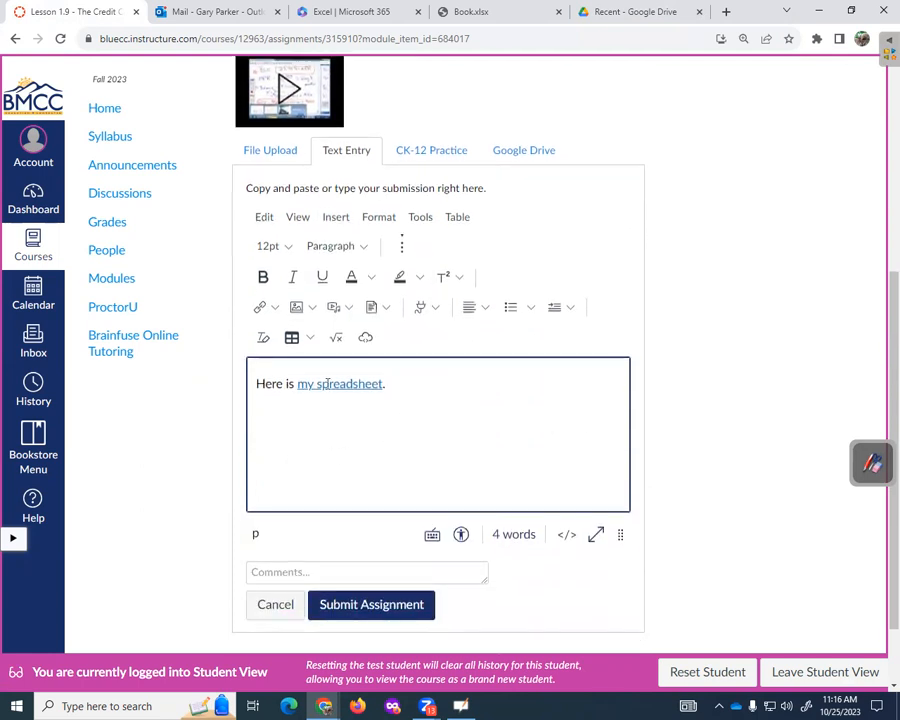
{"action": "left_click", "coordinate": [381, 612]}
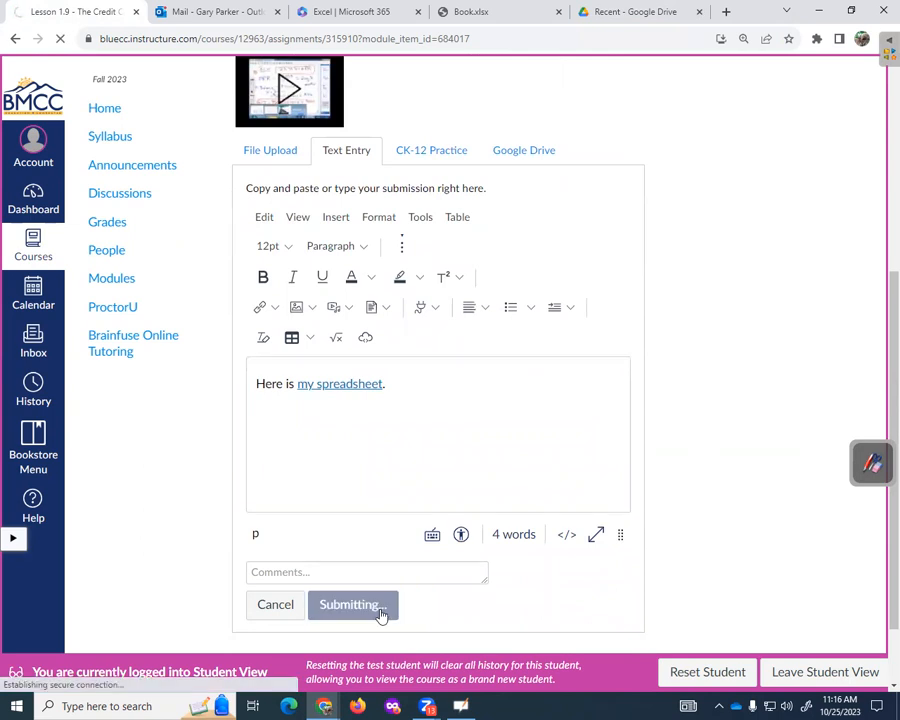